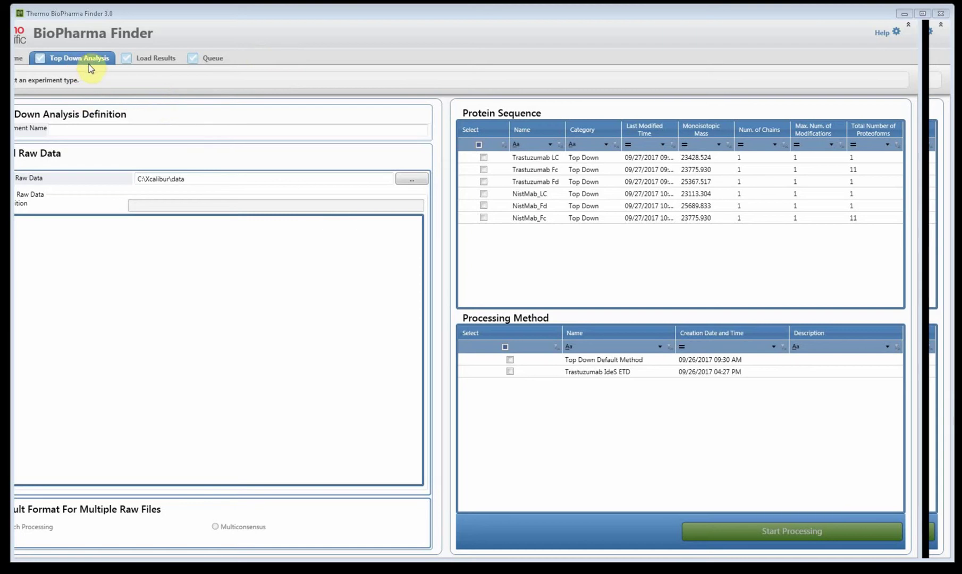
- Name the experiment 'NIST UVPD ETD' and load NIST_IdeS_Red_ETD.raw and NIST_IdeS_Red_UVPD.raw from BPF 3.0 Top Down
{"action": "left_click", "coordinate": [87, 128]}
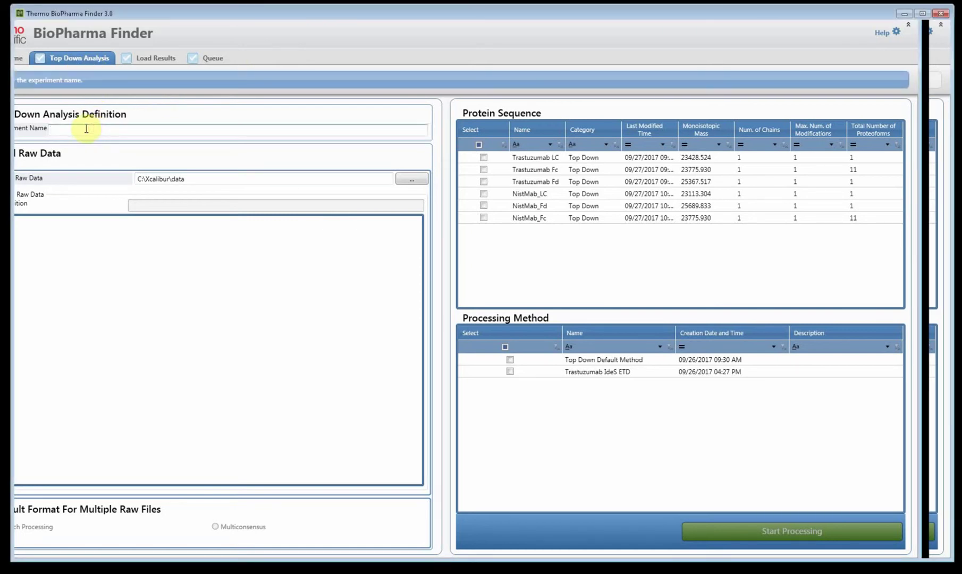
{"action": "type", "text": "NIST UVPD ETD"}
{"action": "left_click", "coordinate": [424, 179]}
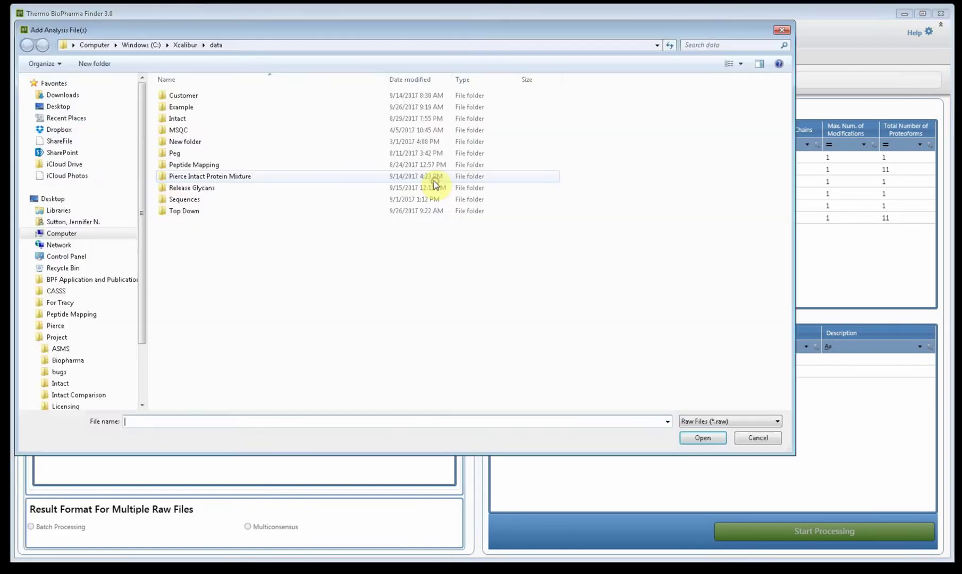
{"action": "double_click", "coordinate": [181, 107]}
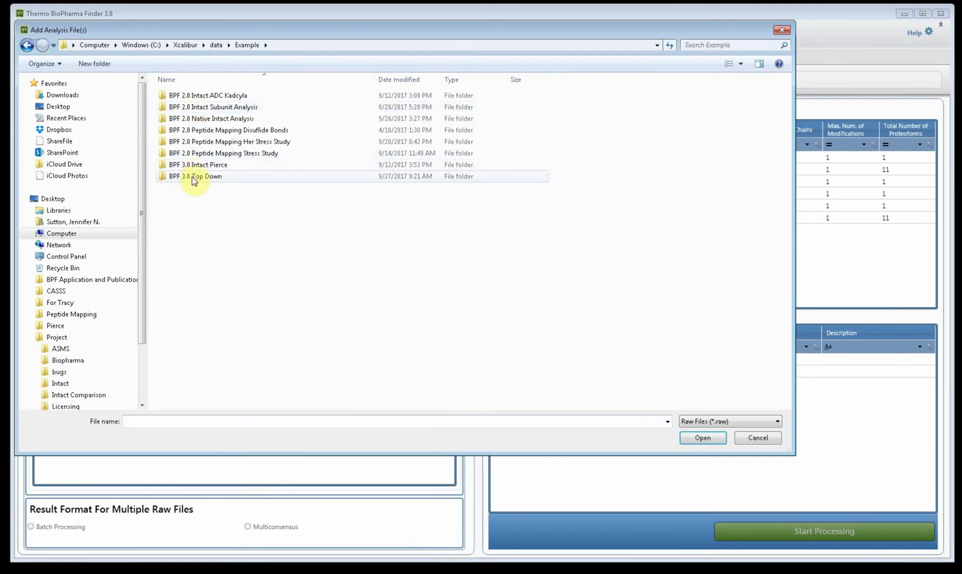
{"action": "double_click", "coordinate": [192, 177]}
{"action": "left_click", "coordinate": [194, 176]}
{"action": "left_click", "coordinate": [201, 186], "text": "shift"}
{"action": "left_click", "coordinate": [703, 438]}
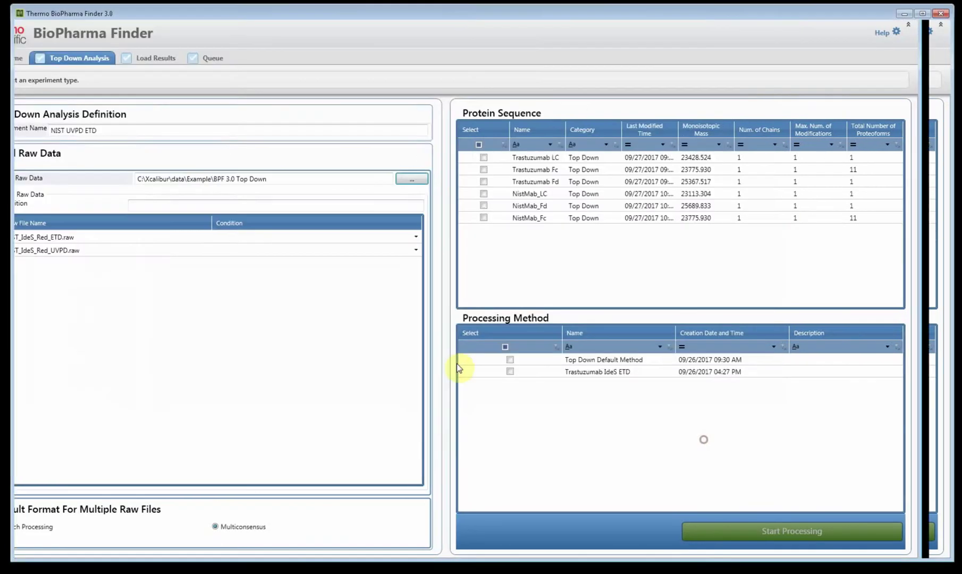
- Define ETD and UVPD conditions and assign UVPD to the UVPD raw file
{"action": "left_click", "coordinate": [191, 204]}
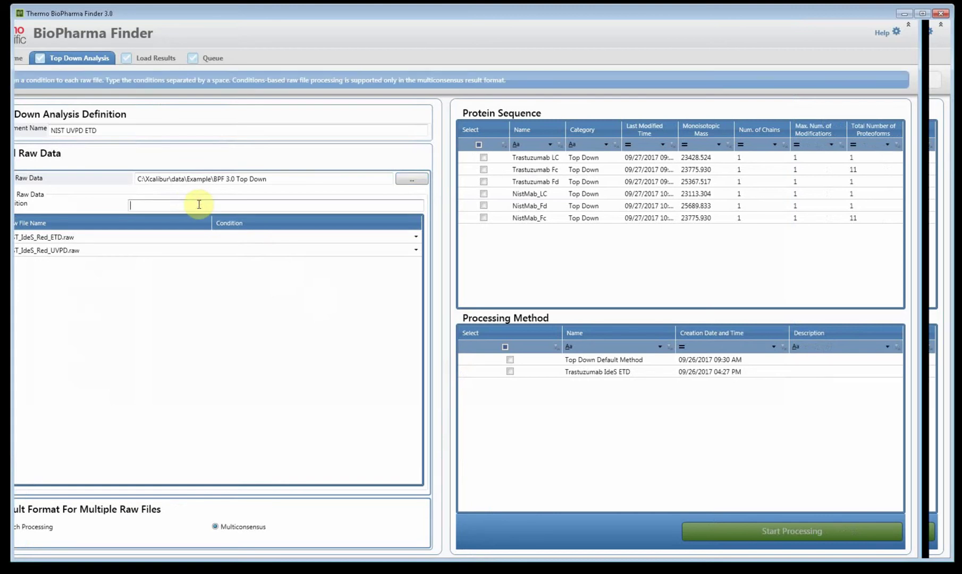
{"action": "type", "text": "ETD U"}
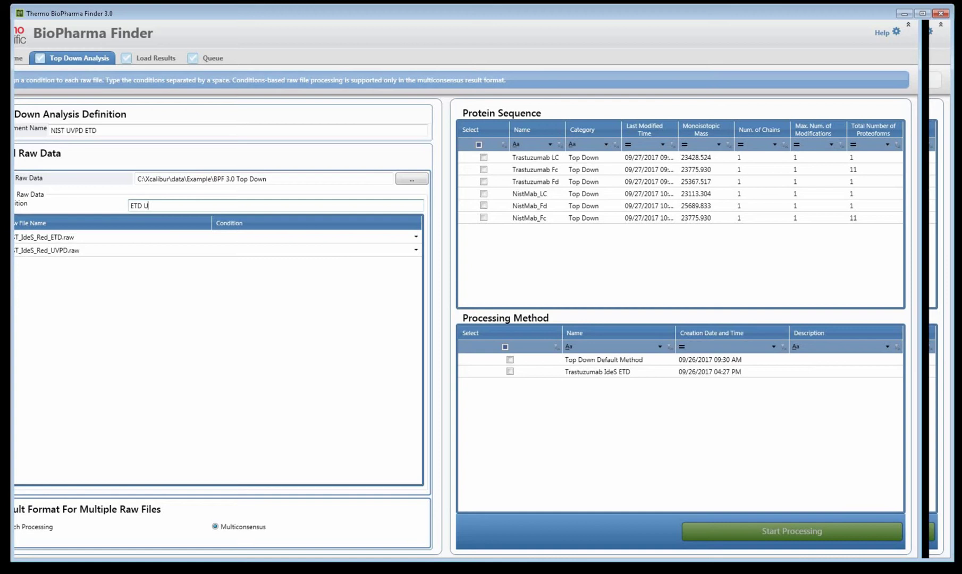
{"action": "type", "text": "VPD"}
{"action": "key", "text": "Tab"}
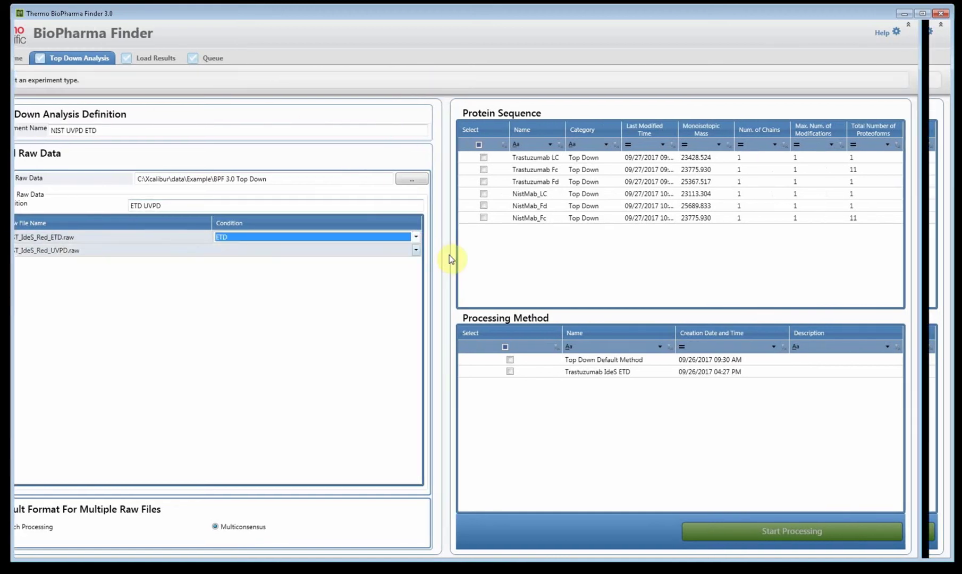
{"action": "left_click", "coordinate": [416, 250]}
{"action": "left_click", "coordinate": [386, 269]}
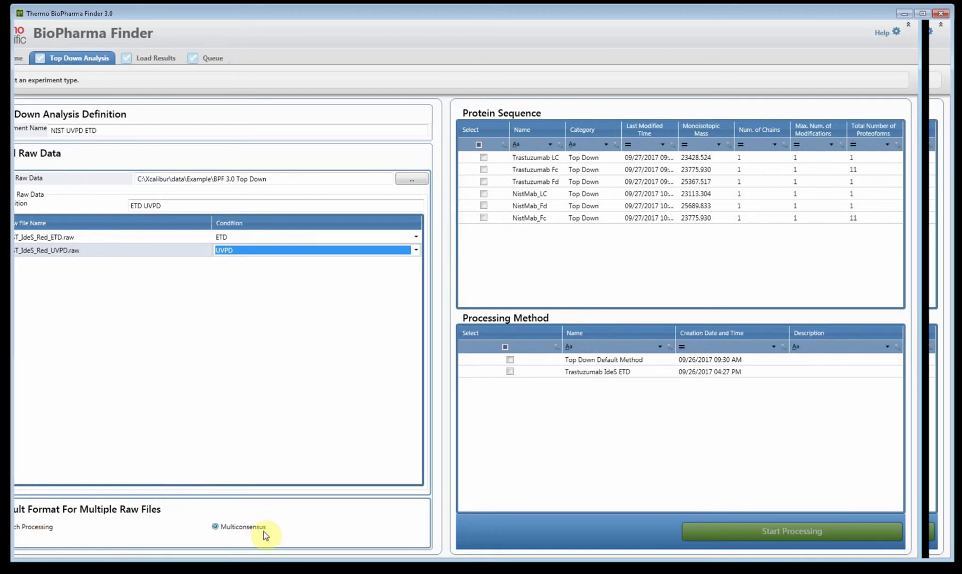
- Select NistMab_LC, NistMab_Fd and NistMab_Fc with Top Down Default Method and start processing
{"action": "left_click", "coordinate": [515, 193]}
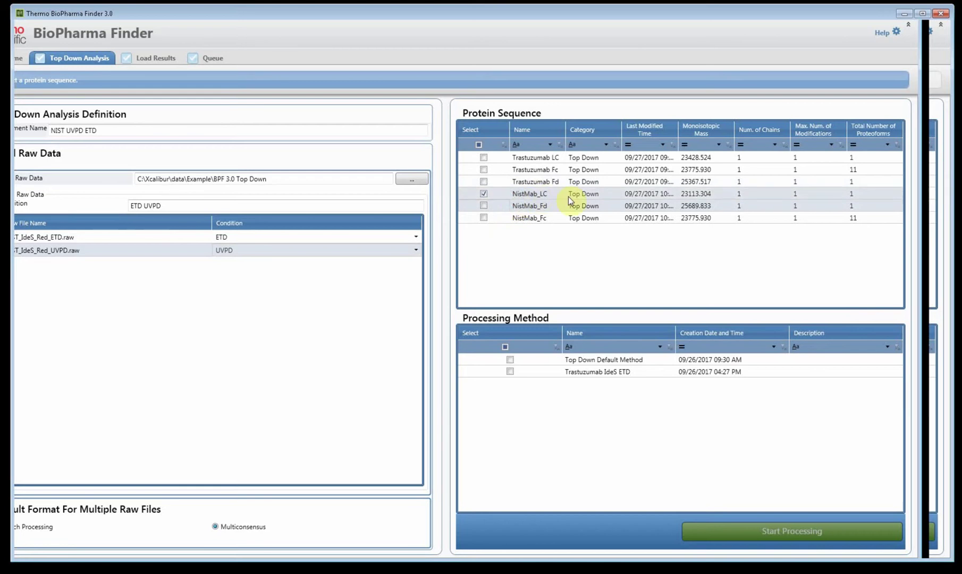
{"action": "left_click", "coordinate": [515, 206]}
{"action": "left_click", "coordinate": [515, 218]}
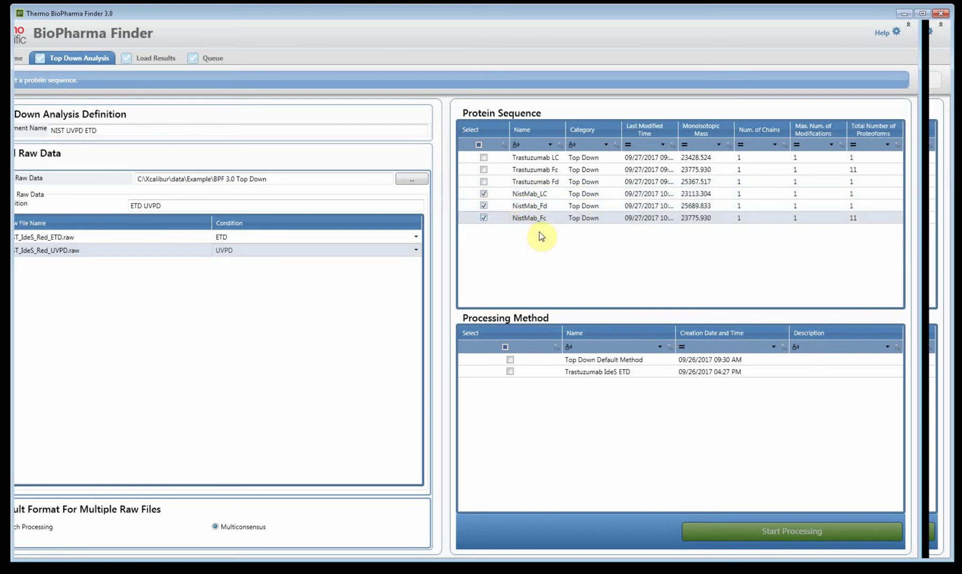
{"action": "left_click", "coordinate": [542, 360]}
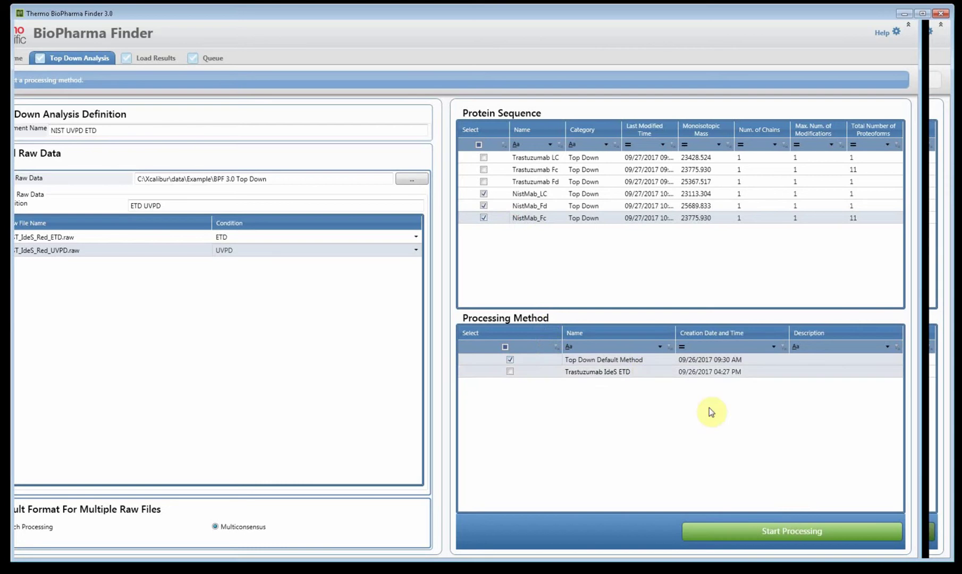
{"action": "left_click", "coordinate": [780, 526]}
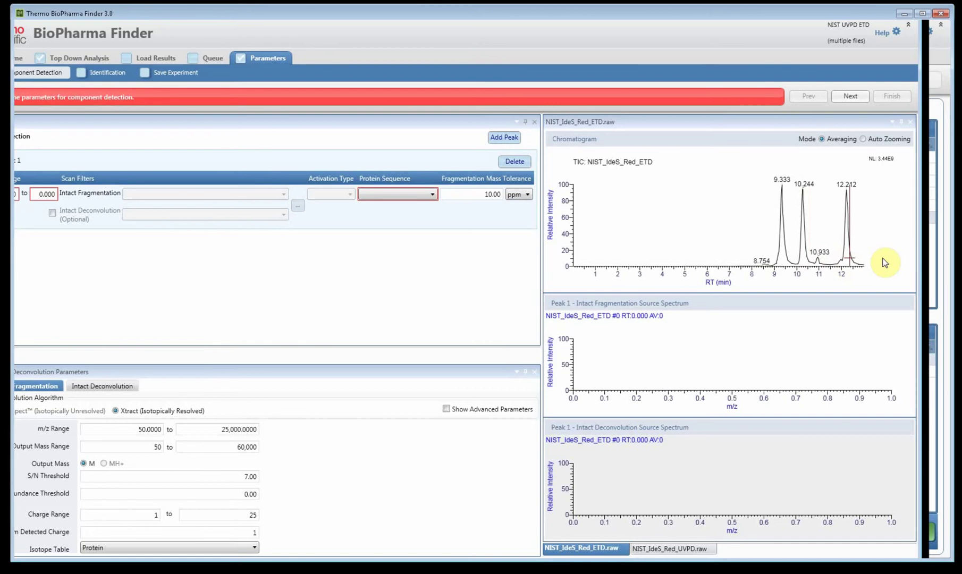
- Mark the 9.341 peak (8.719–9.774 min) in the UVPD chromatogram as Peak 1
{"action": "left_click", "coordinate": [809, 265]}
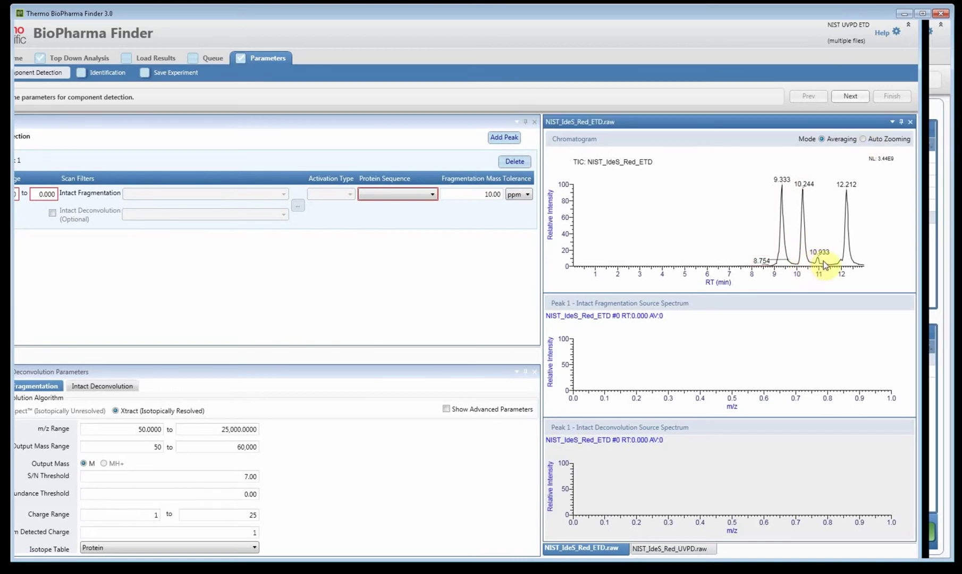
{"action": "left_click", "coordinate": [819, 259]}
{"action": "left_click_drag", "start_coordinate": [818, 259], "coordinate": [813, 255]}
{"action": "left_click", "coordinate": [632, 550]}
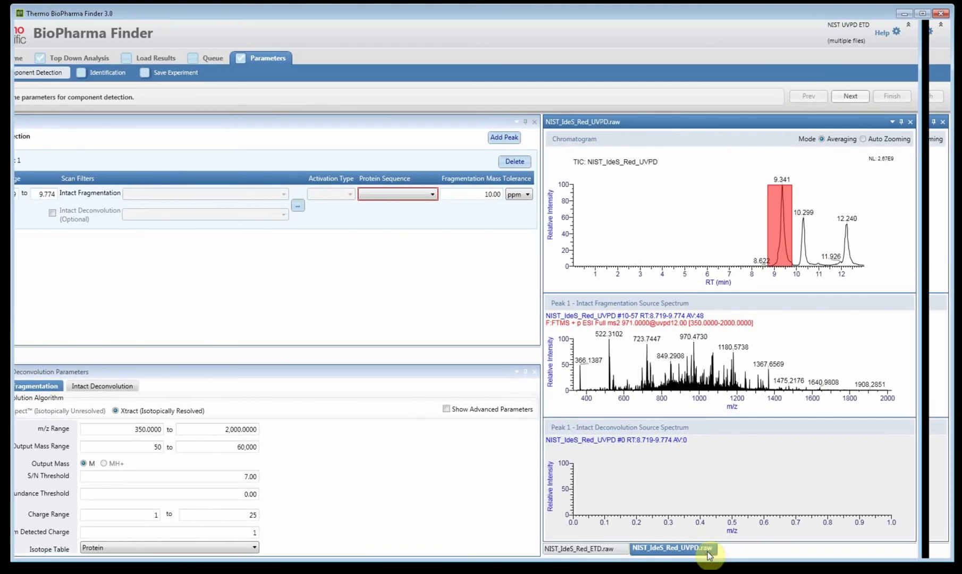
{"action": "left_click", "coordinate": [643, 550]}
{"action": "left_click", "coordinate": [675, 552]}
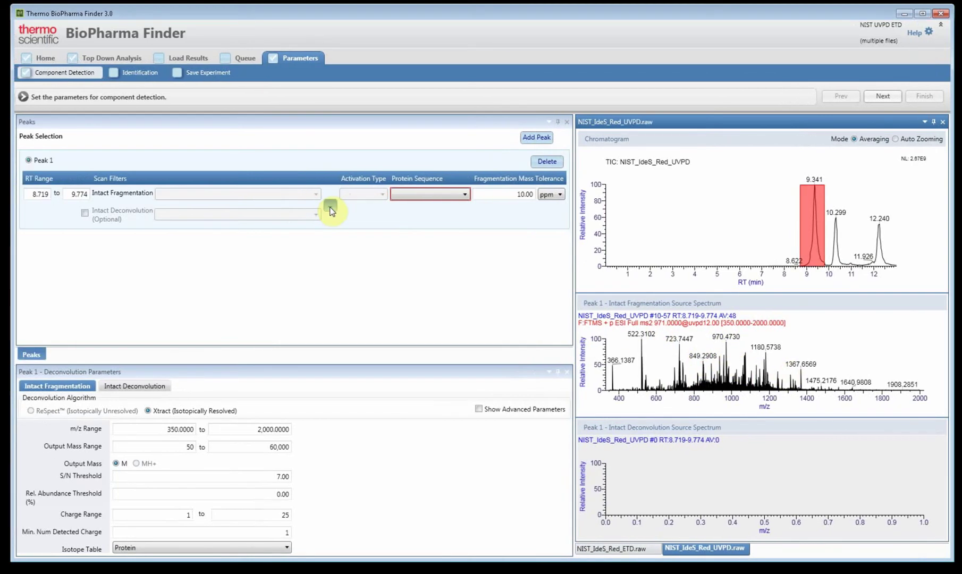
- Accept the per-file scan filters and assign NistMab_Fc to Peak 1
{"action": "left_click", "coordinate": [330, 208]}
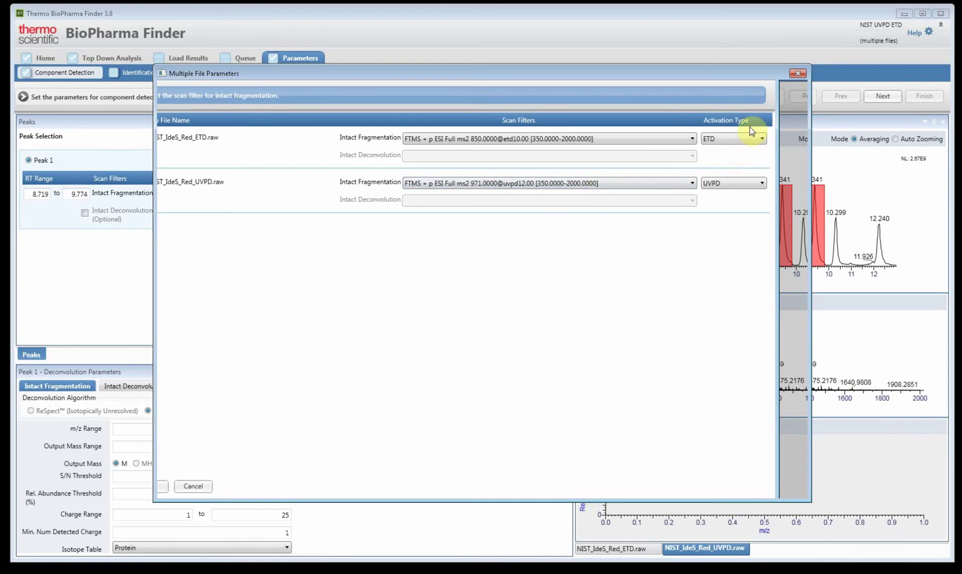
{"action": "left_click", "coordinate": [193, 486]}
{"action": "left_click", "coordinate": [444, 198]}
{"action": "left_click", "coordinate": [456, 226]}
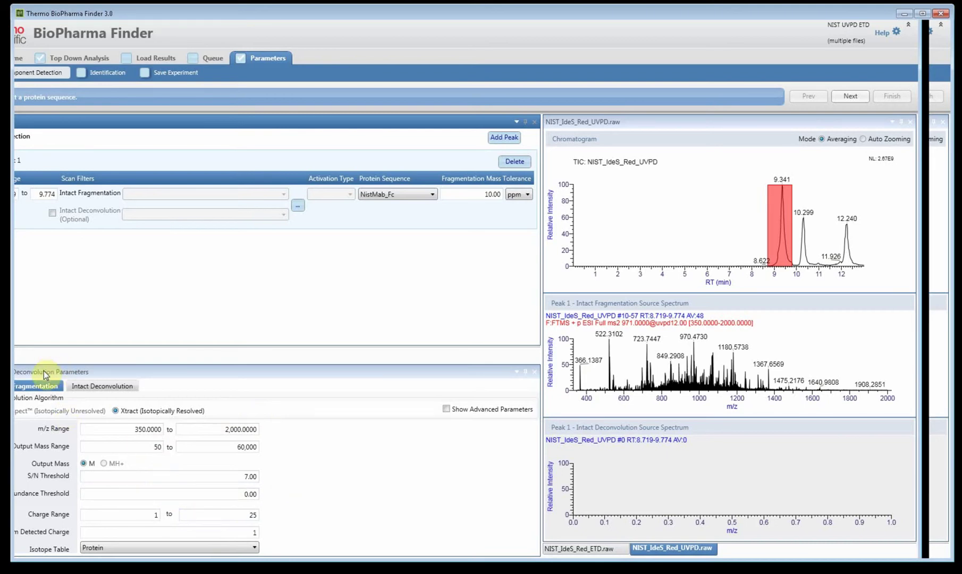
- Add Peak 2 over 10.100–10.493 min and assign it NistMab_LC
{"action": "left_click", "coordinate": [512, 138]}
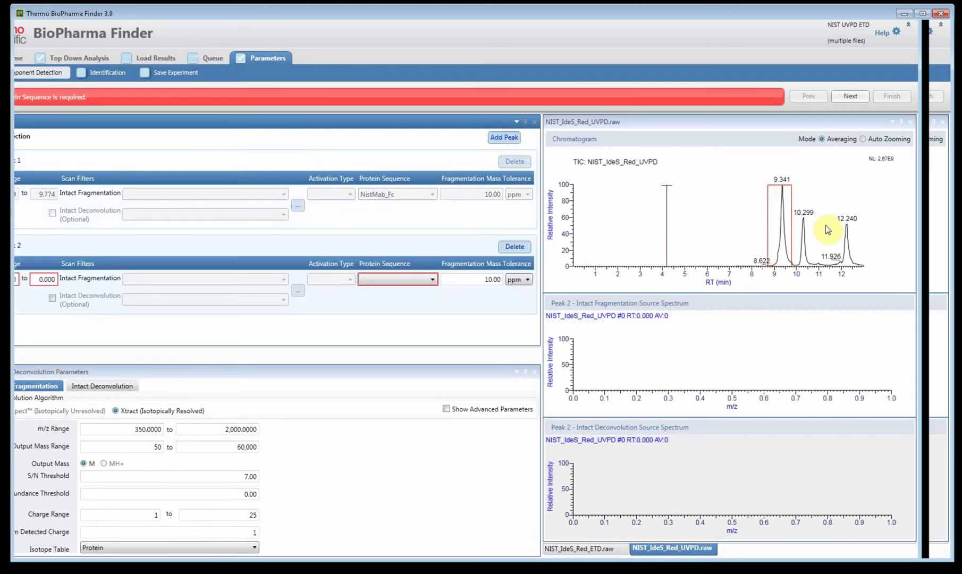
{"action": "left_click", "coordinate": [839, 262]}
{"action": "left_click", "coordinate": [838, 269]}
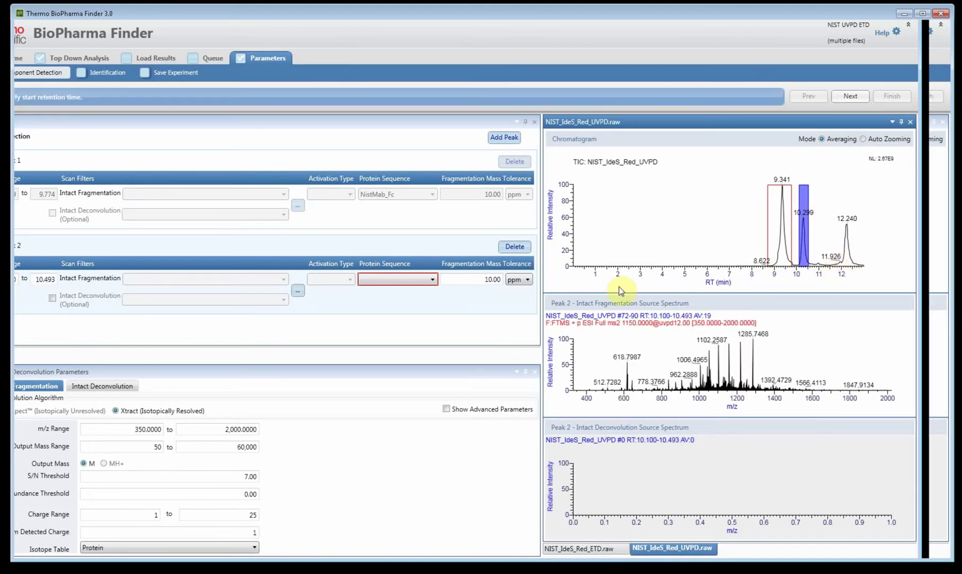
{"action": "left_click", "coordinate": [414, 278]}
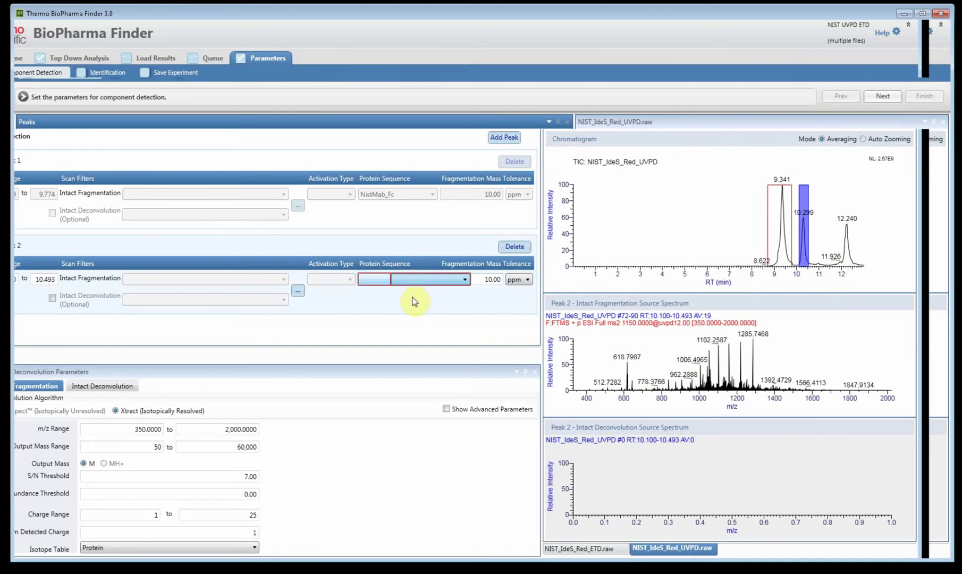
{"action": "left_click", "coordinate": [410, 287]}
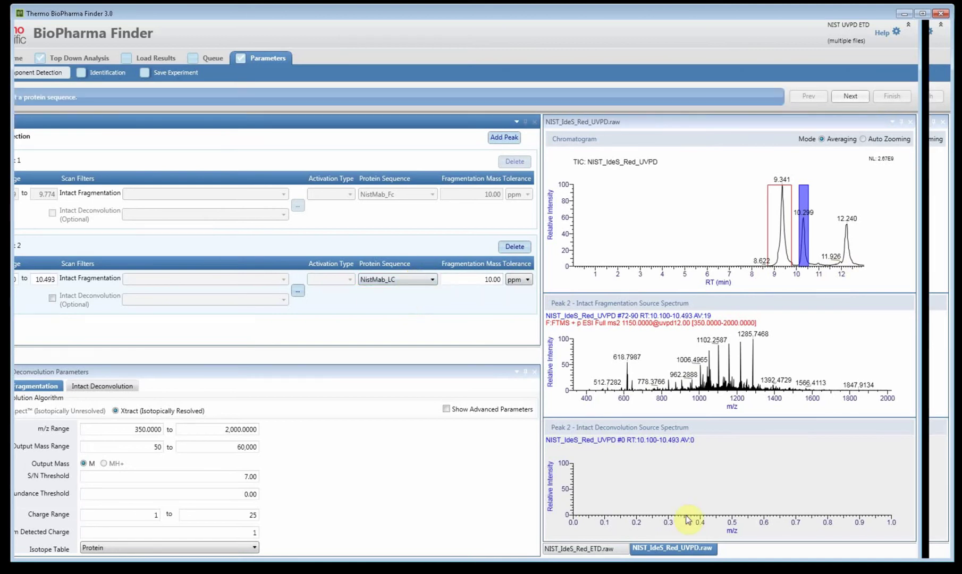
{"action": "left_click", "coordinate": [633, 549]}
{"action": "left_click", "coordinate": [706, 550]}
{"action": "left_click", "coordinate": [634, 549]}
- Add Peak 3 across the 12.212 peak (11.983–12.474 min) for NistMab_Fd
{"action": "left_click", "coordinate": [504, 137]}
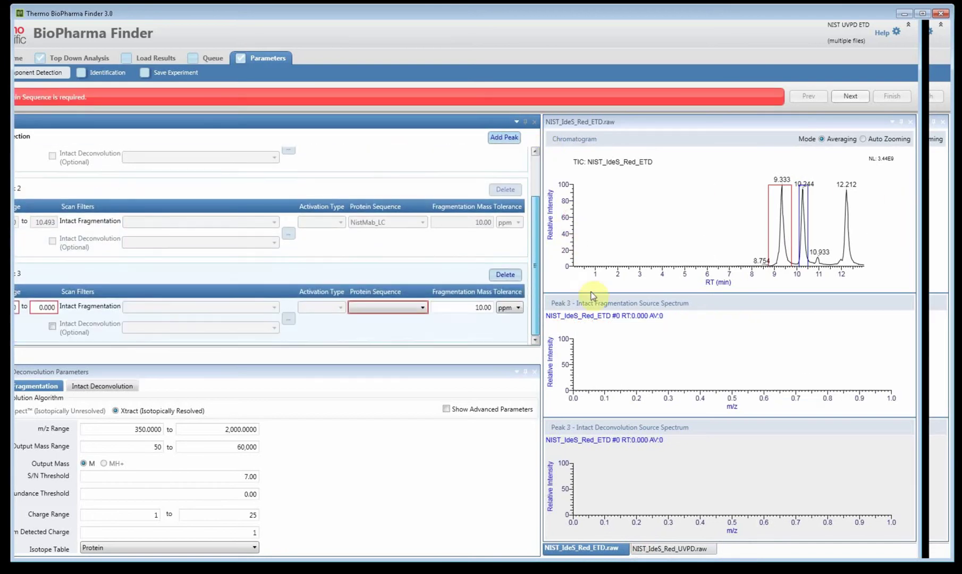
{"action": "left_click_drag", "start_coordinate": [829, 266], "coordinate": [885, 259]}
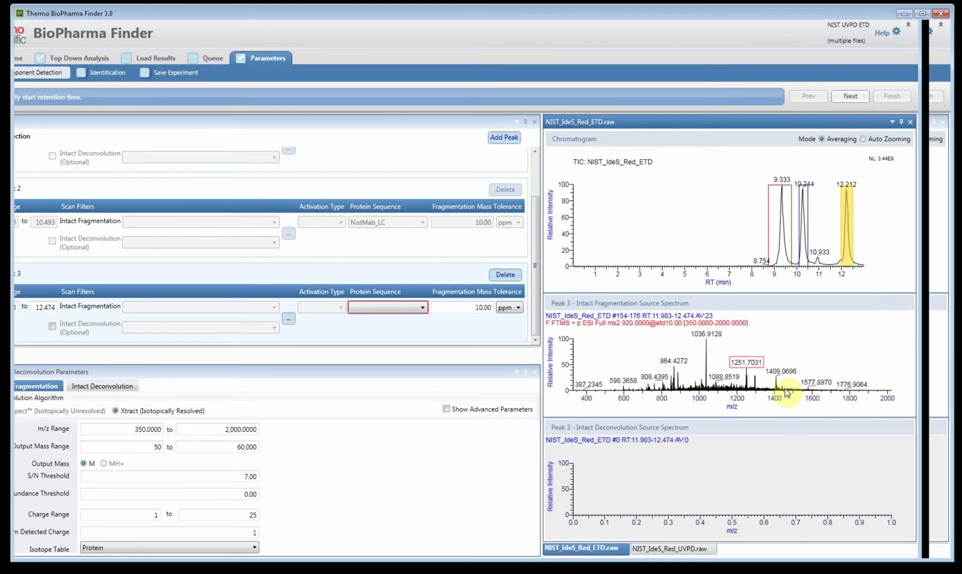
{"action": "left_click", "coordinate": [694, 545]}
{"action": "left_click", "coordinate": [625, 548]}
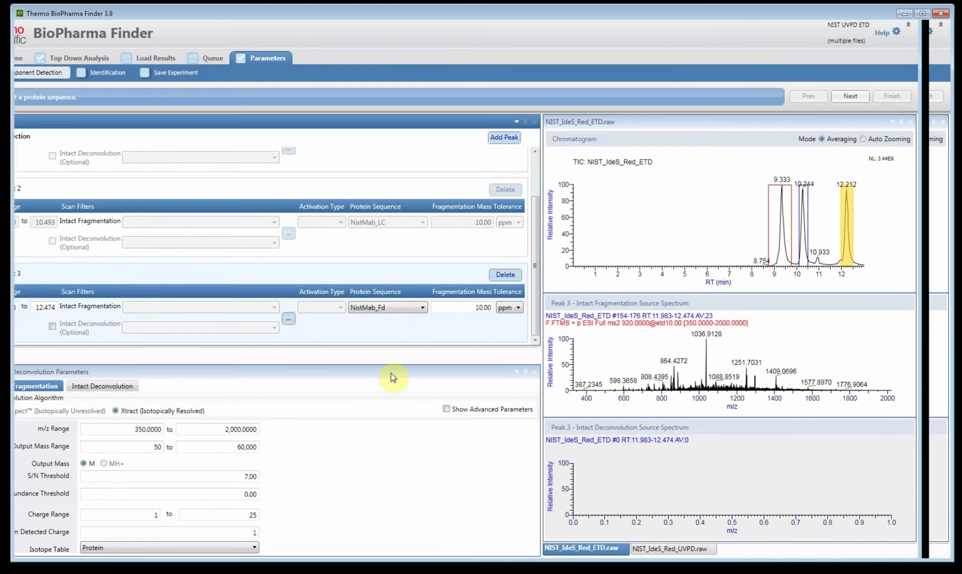
- Advance to saving, name the method NIST UVPD ETD and submit the experiment to the queue
{"action": "left_click", "coordinate": [884, 98]}
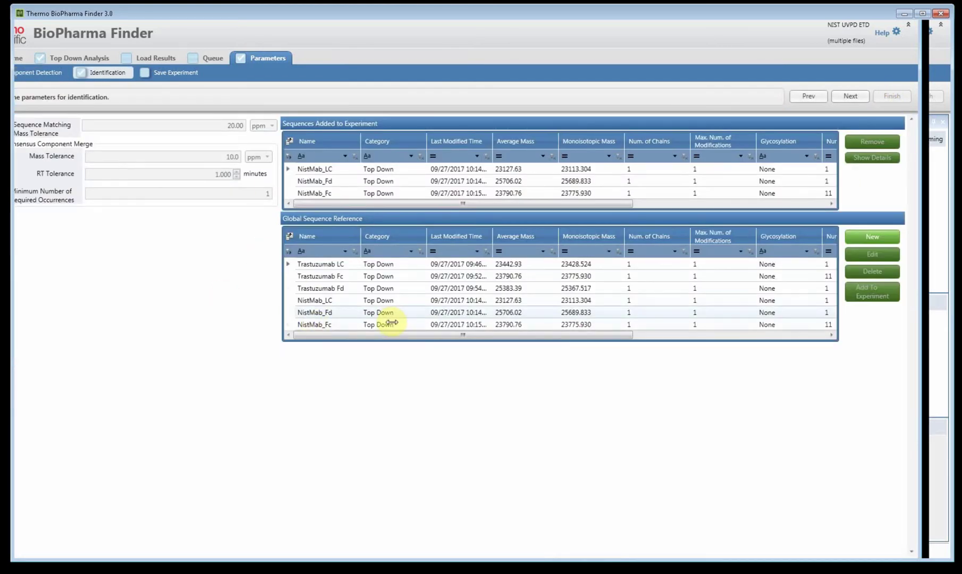
{"action": "left_click", "coordinate": [879, 96]}
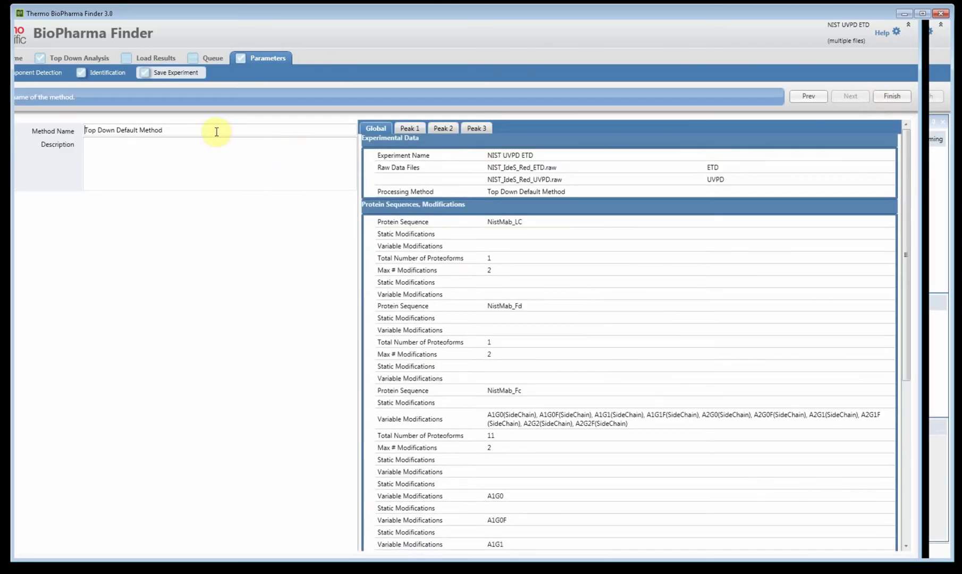
{"action": "double_click", "coordinate": [215, 131]}
{"action": "left_click_drag", "start_coordinate": [169, 132], "coordinate": [17, 110]}
{"action": "type", "text": "NIST UVPD ETD"}
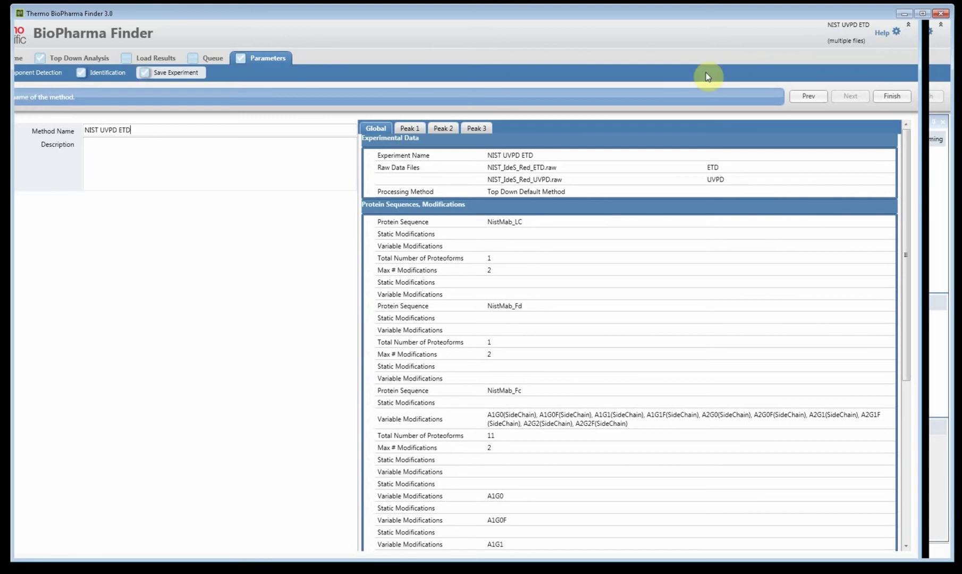
{"action": "left_click", "coordinate": [921, 97]}
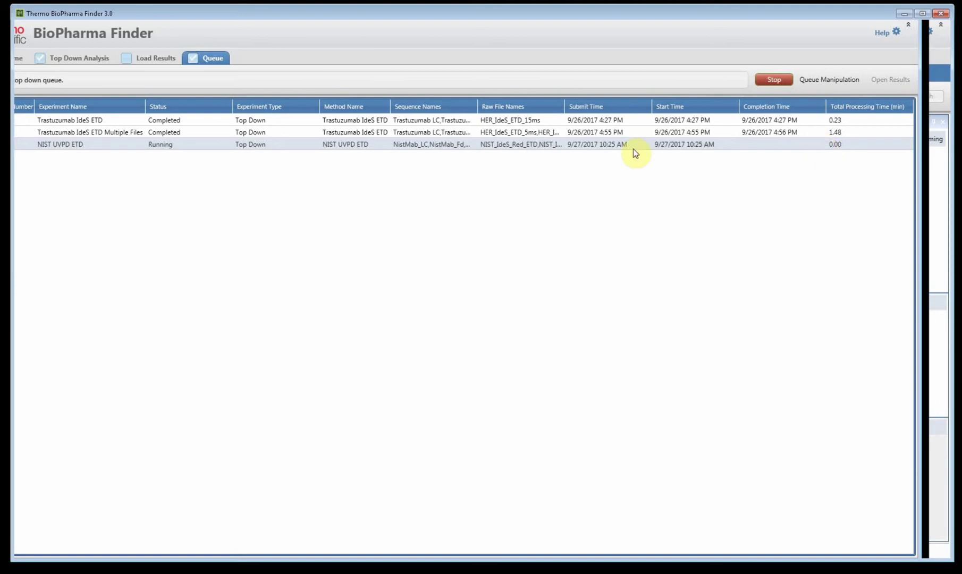
- Filter saved results by method name 'N' and load the NIST ETD UVPD result from 12:35 PM
{"action": "left_click", "coordinate": [179, 59]}
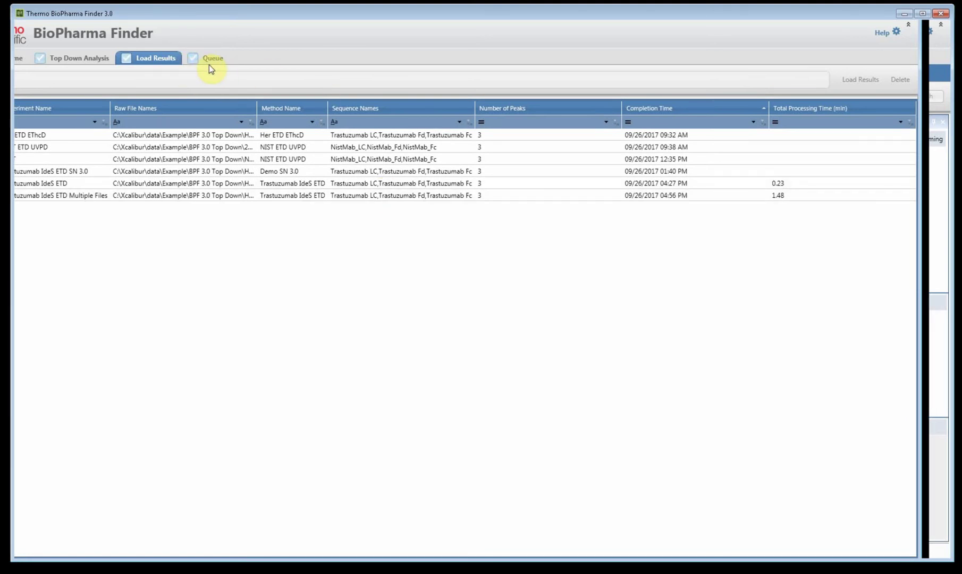
{"action": "left_click_drag", "start_coordinate": [289, 102], "coordinate": [332, 106]}
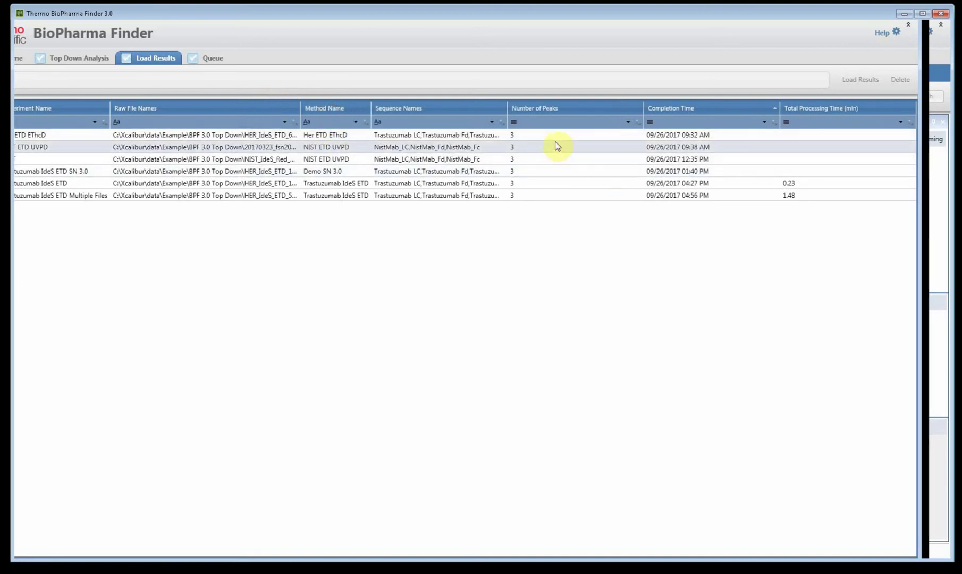
{"action": "double_click", "coordinate": [482, 160]}
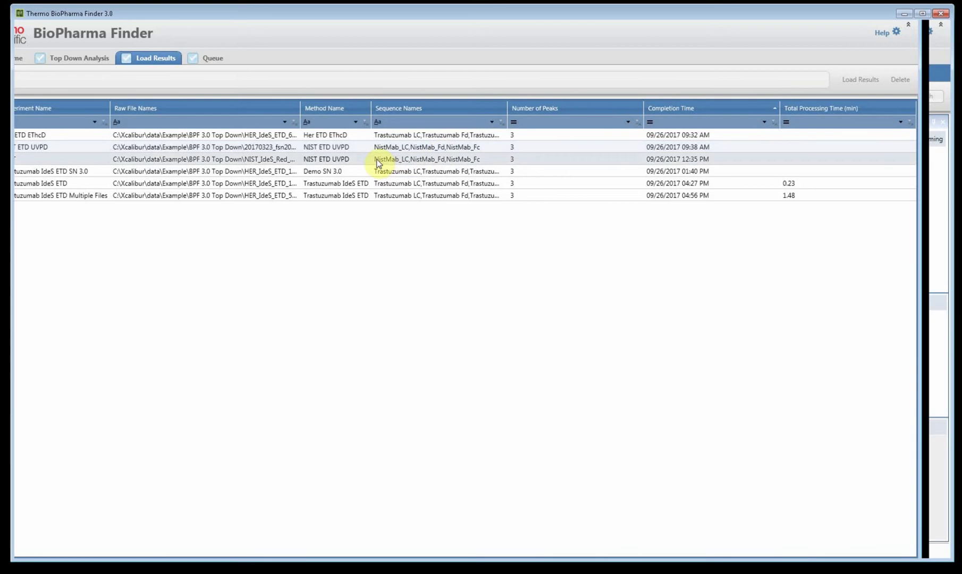
{"action": "left_click", "coordinate": [343, 123]}
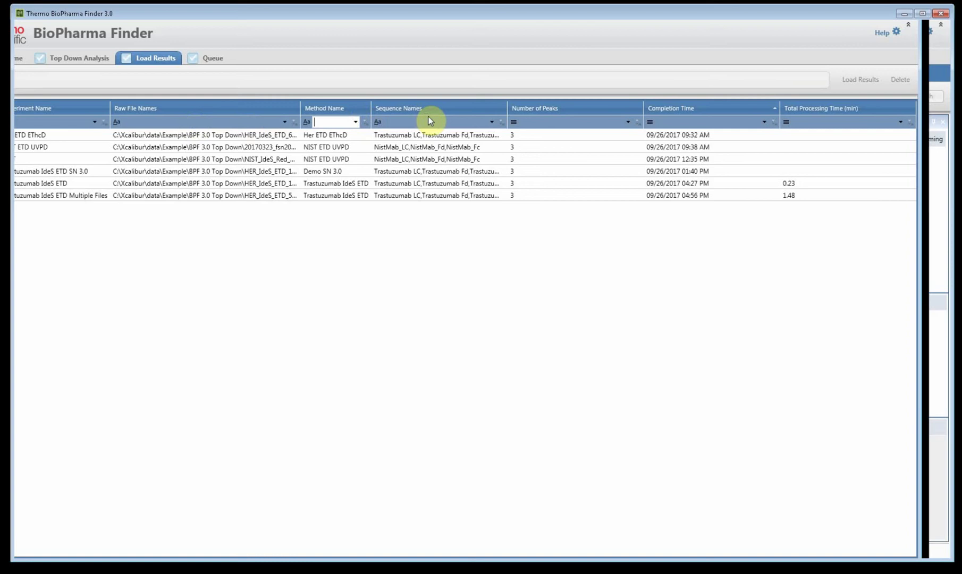
{"action": "type", "text": "NI"}
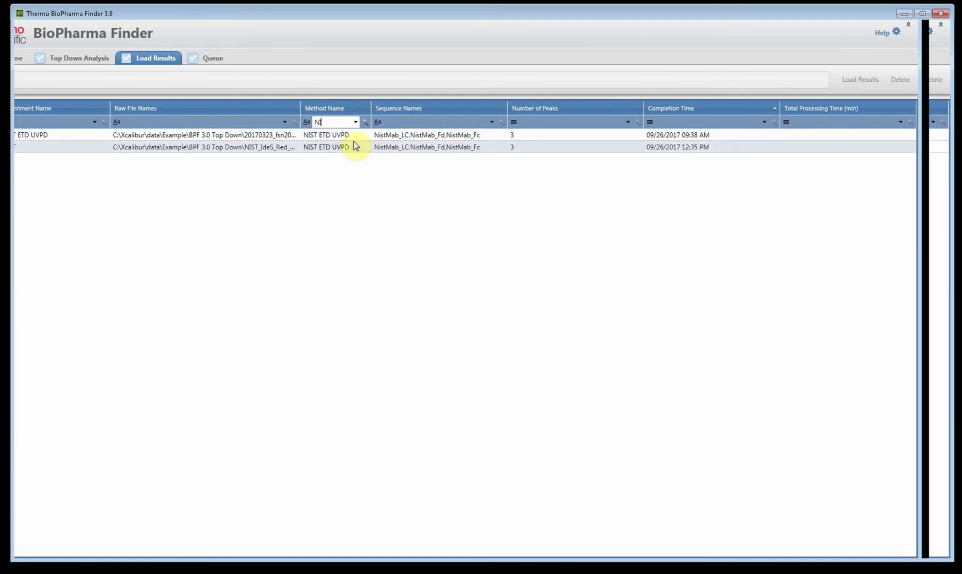
{"action": "left_click_drag", "start_coordinate": [333, 107], "coordinate": [338, 101]}
{"action": "left_click_drag", "start_coordinate": [110, 107], "coordinate": [81, 107]}
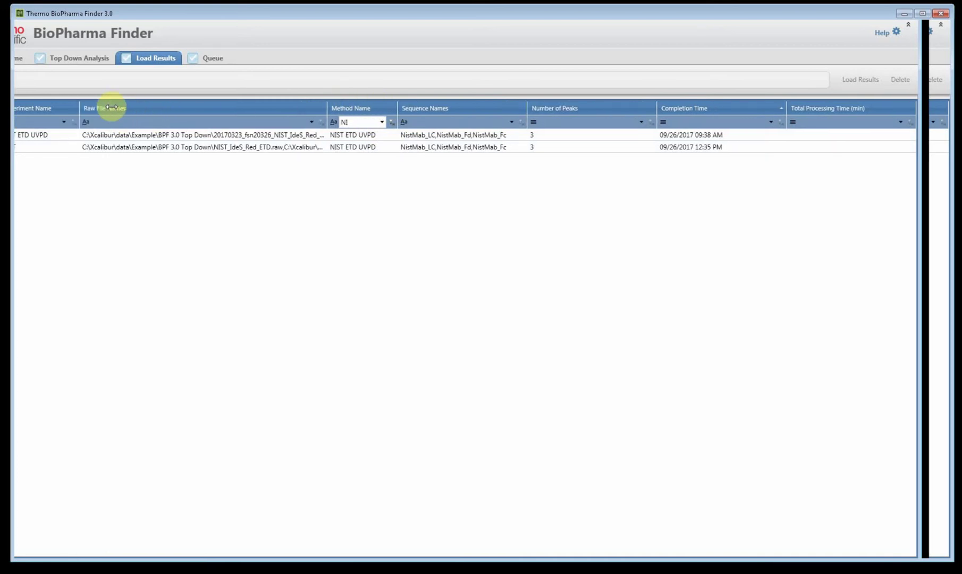
{"action": "left_click", "coordinate": [187, 149]}
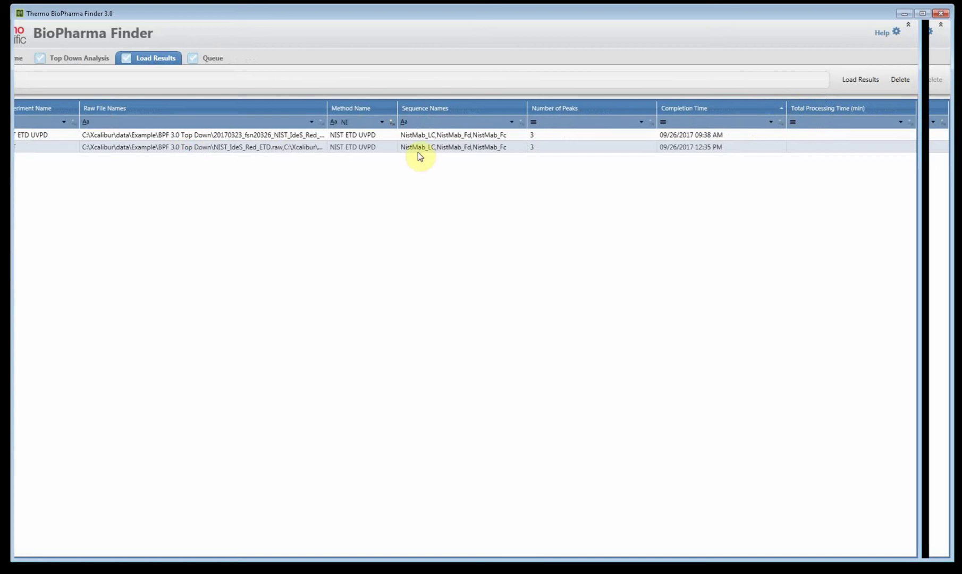
{"action": "double_click", "coordinate": [335, 151]}
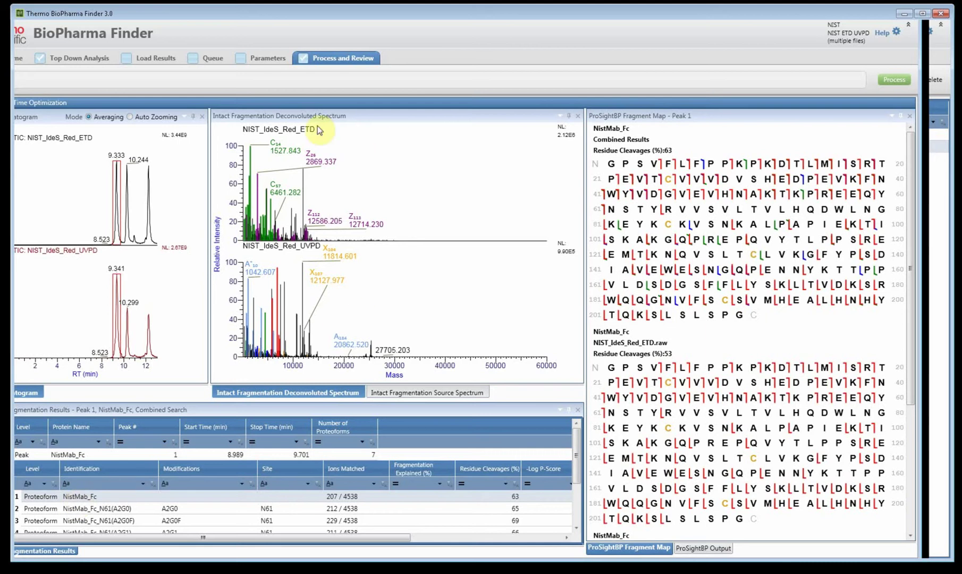
- Zoom the deconvoluted spectrum to about 0–18000 mass and scroll to the ETD and UVPD cleavage maps
{"action": "left_click_drag", "start_coordinate": [273, 363], "coordinate": [369, 372]}
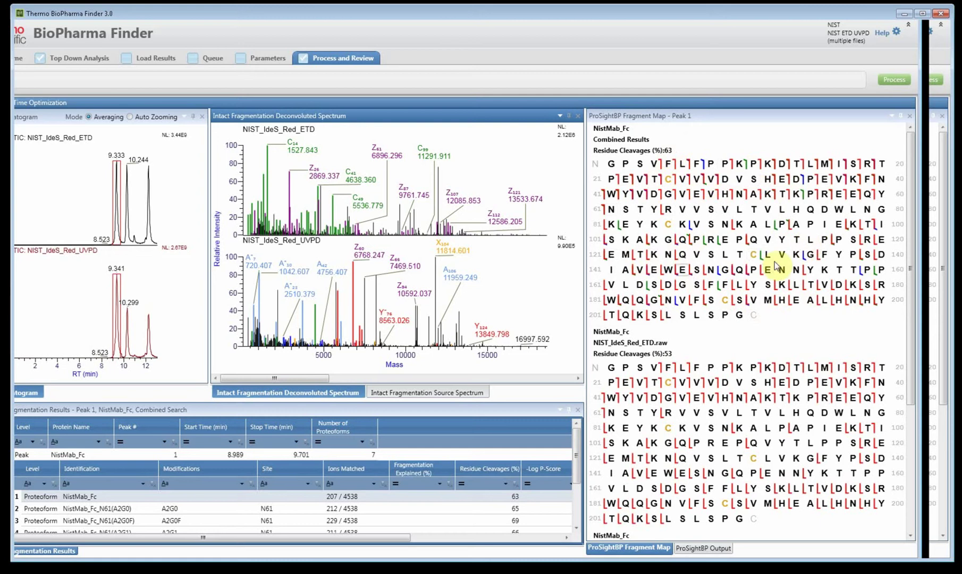
{"action": "left_click", "coordinate": [942, 279]}
{"action": "left_click_drag", "start_coordinate": [942, 289], "coordinate": [948, 410]}
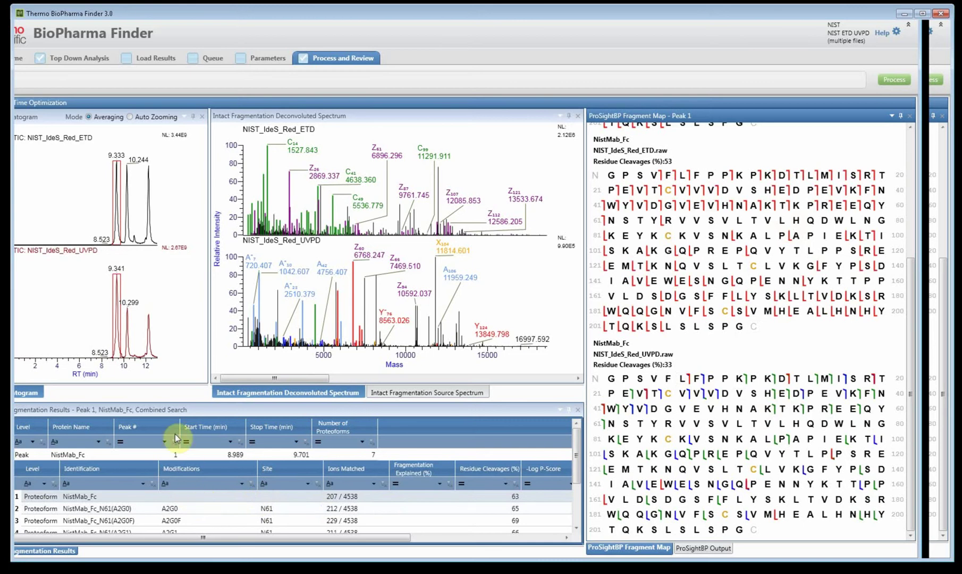
- Filter the ProSightBP Output ion list to (NonBlanks) Ion Names
{"action": "left_click", "coordinate": [449, 392]}
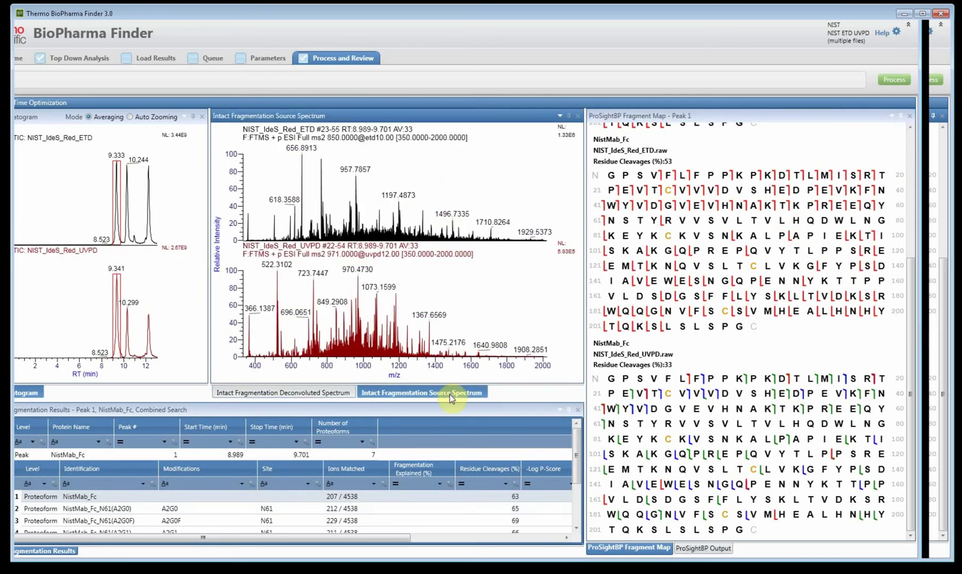
{"action": "left_click", "coordinate": [726, 548]}
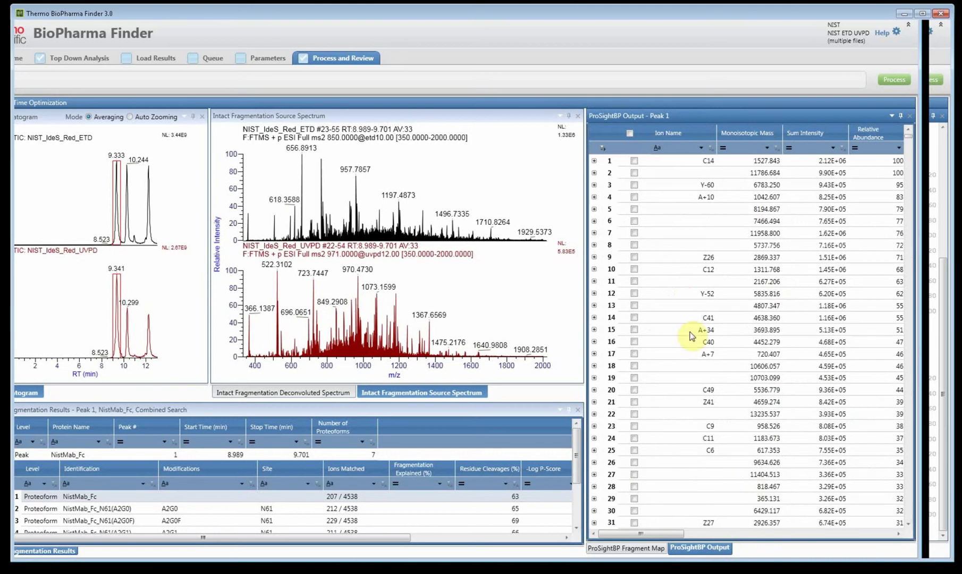
{"action": "left_click", "coordinate": [313, 393]}
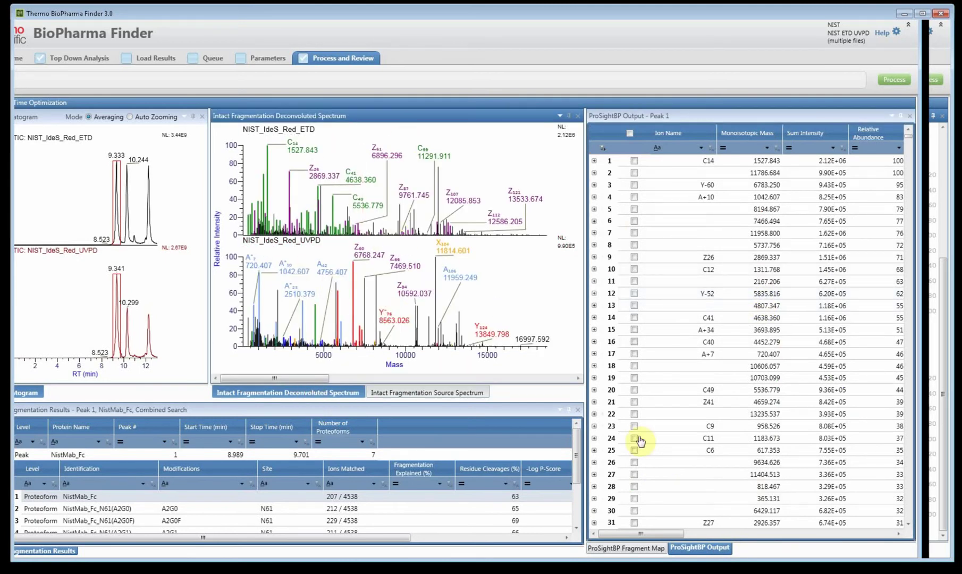
{"action": "left_click", "coordinate": [733, 149]}
{"action": "left_click", "coordinate": [713, 173]}
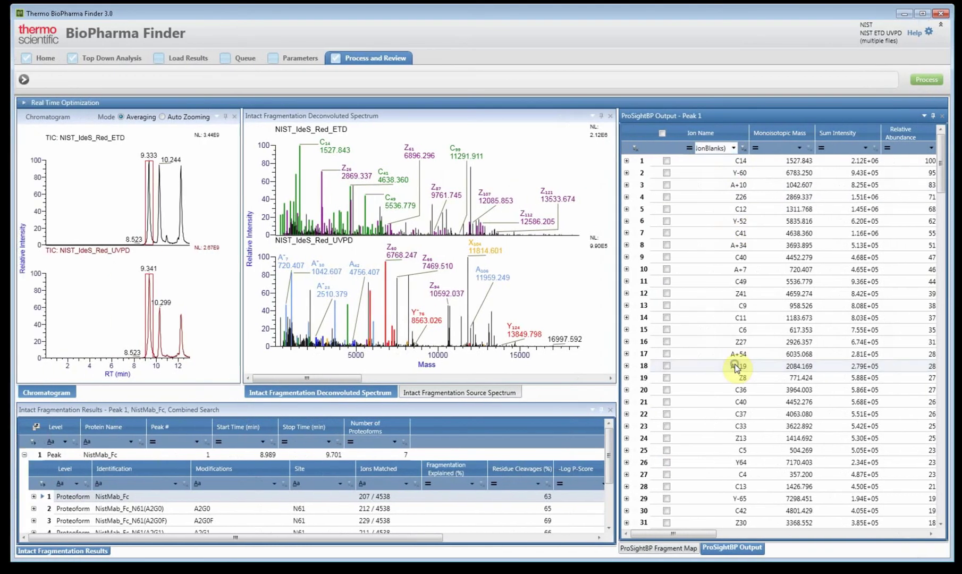
- Scroll to the raw file and activation type columns, then expand ion C14 into charge states 1–3
{"action": "left_click_drag", "start_coordinate": [697, 533], "coordinate": [837, 541]}
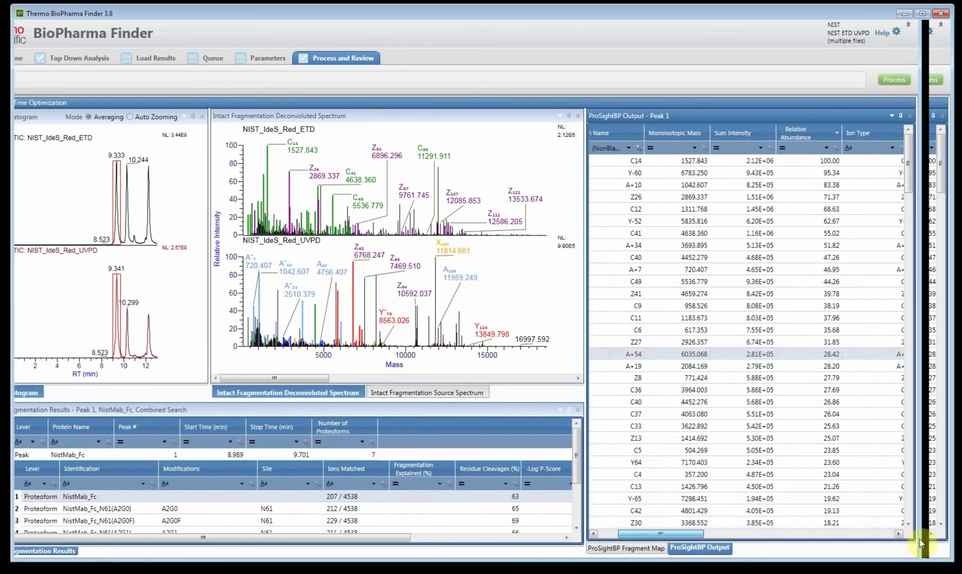
{"action": "left_click", "coordinate": [889, 533]}
{"action": "left_click", "coordinate": [889, 533]}
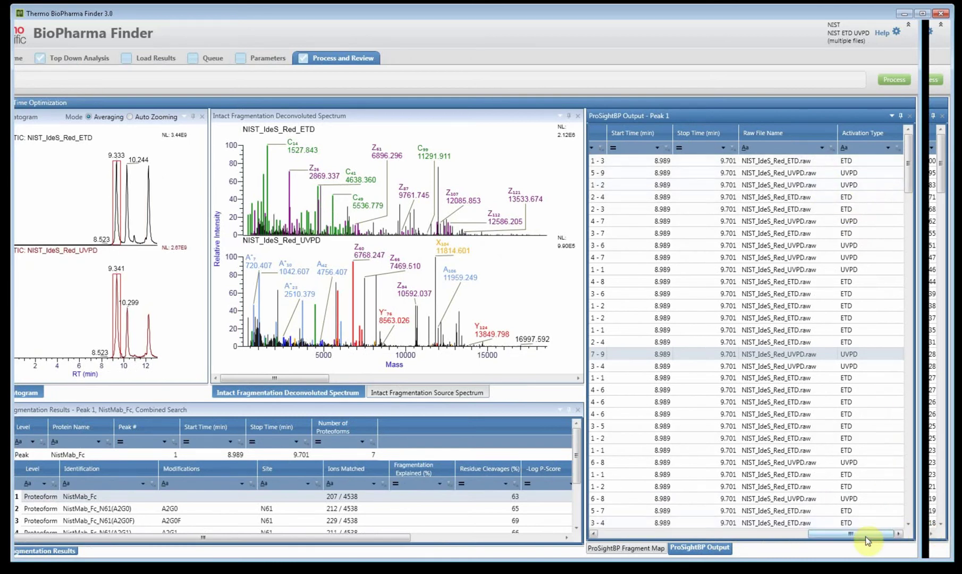
{"action": "left_click_drag", "start_coordinate": [869, 532], "coordinate": [662, 533]}
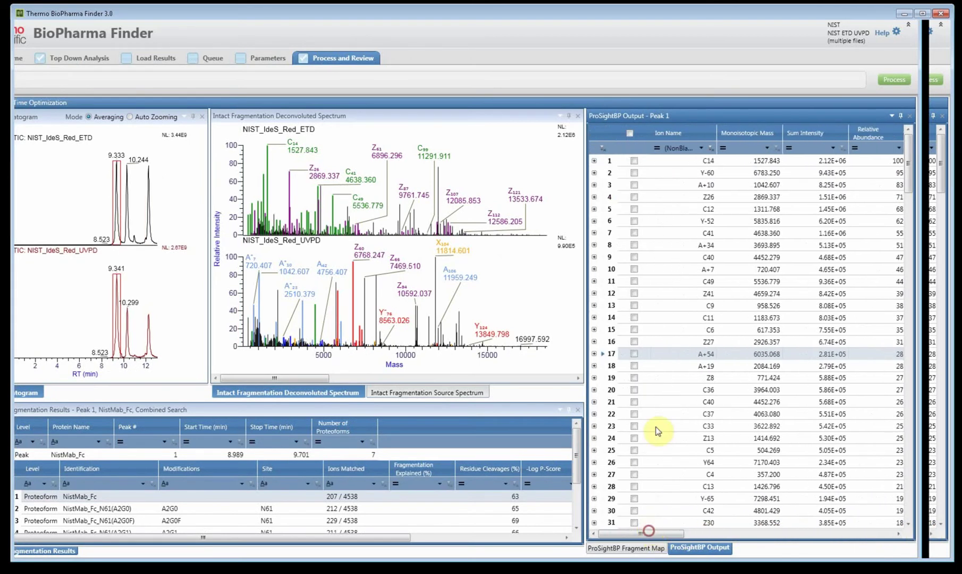
{"action": "double_click", "coordinate": [634, 162]}
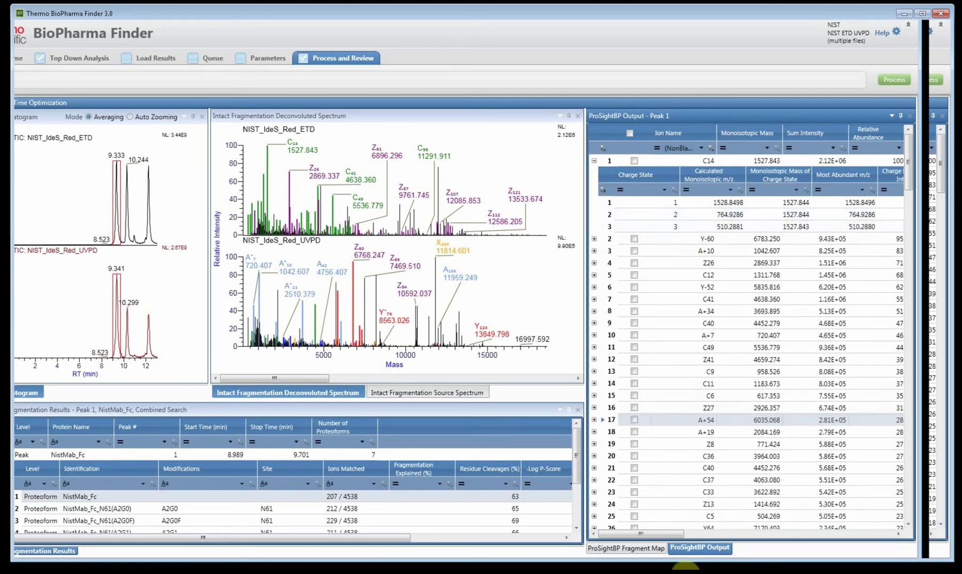
- Return to the Fragment Map, enlarge the results table, collapse Peak 1 and switch chromatograms to Auto Zooming
{"action": "left_click", "coordinate": [664, 550]}
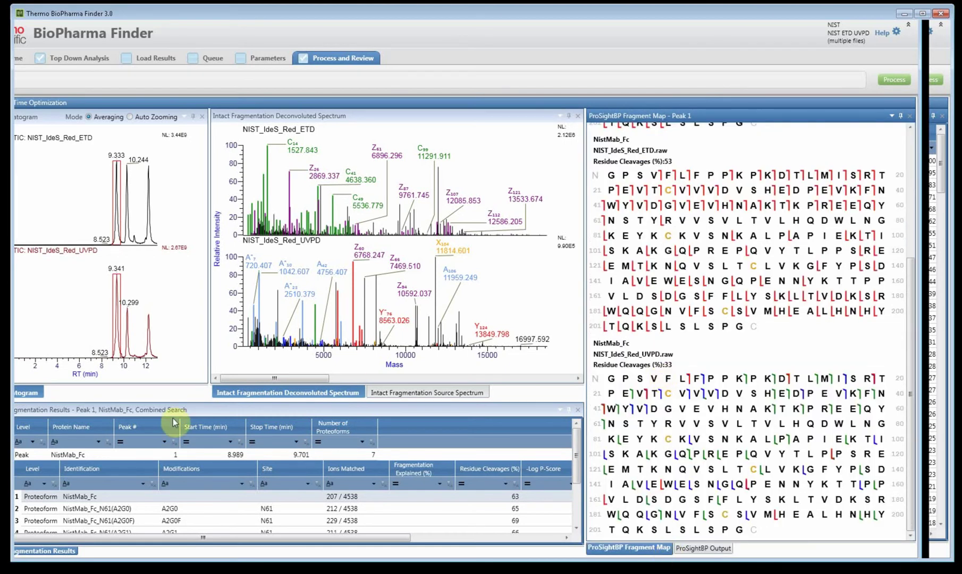
{"action": "left_click_drag", "start_coordinate": [221, 402], "coordinate": [220, 343]}
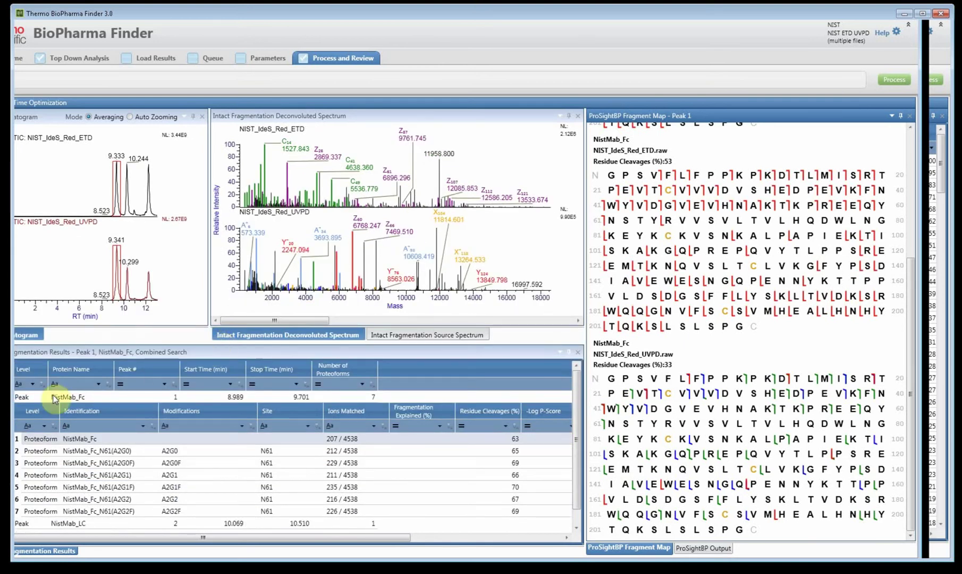
{"action": "left_click", "coordinate": [23, 401]}
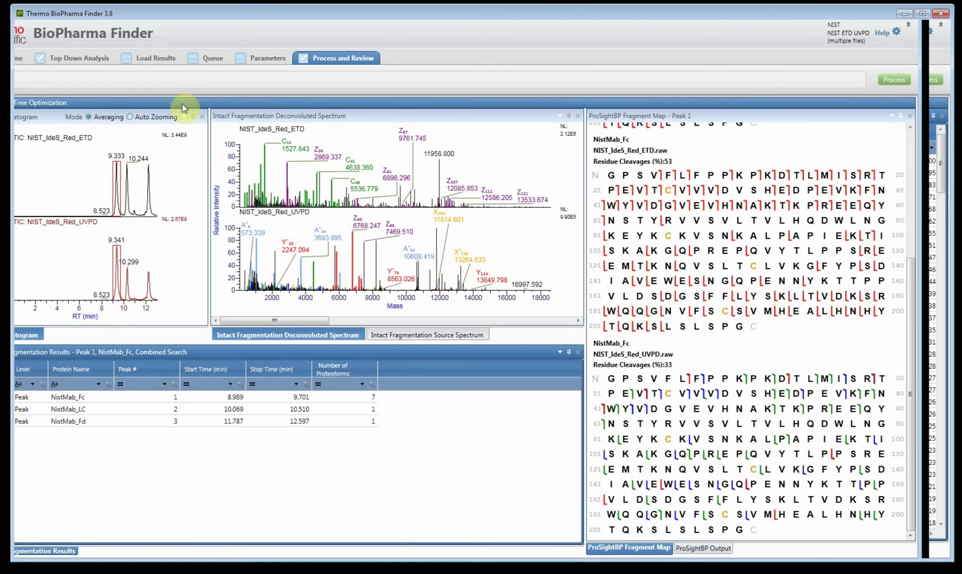
{"action": "left_click", "coordinate": [177, 122]}
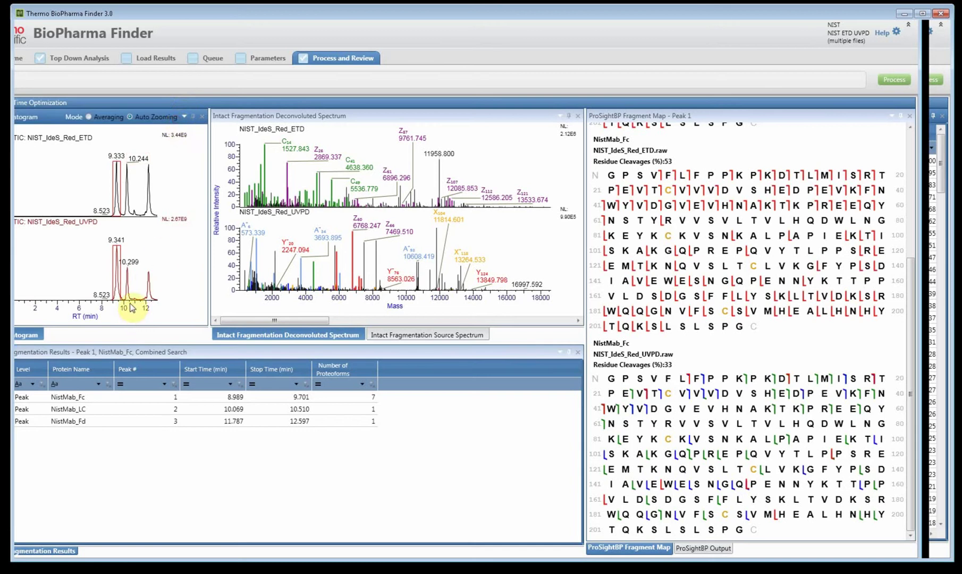
{"action": "left_click_drag", "start_coordinate": [203, 313], "coordinate": [200, 309]}
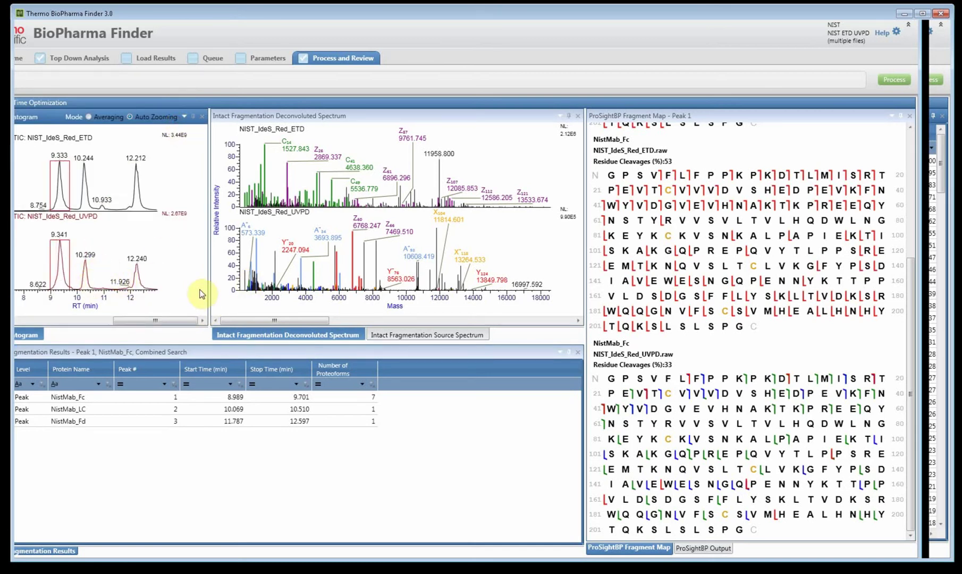
{"action": "left_click_drag", "start_coordinate": [242, 282], "coordinate": [198, 270]}
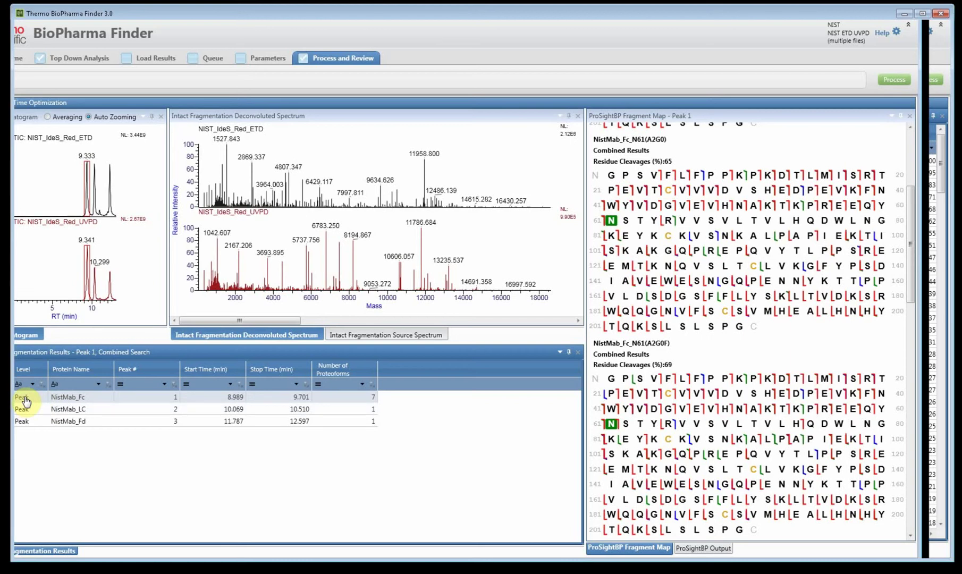
- Expand the Peak 1 NistMab_Fc row to show seven glycoforms, with N61(A2G1F) leading at 70%
{"action": "left_click", "coordinate": [945, 246]}
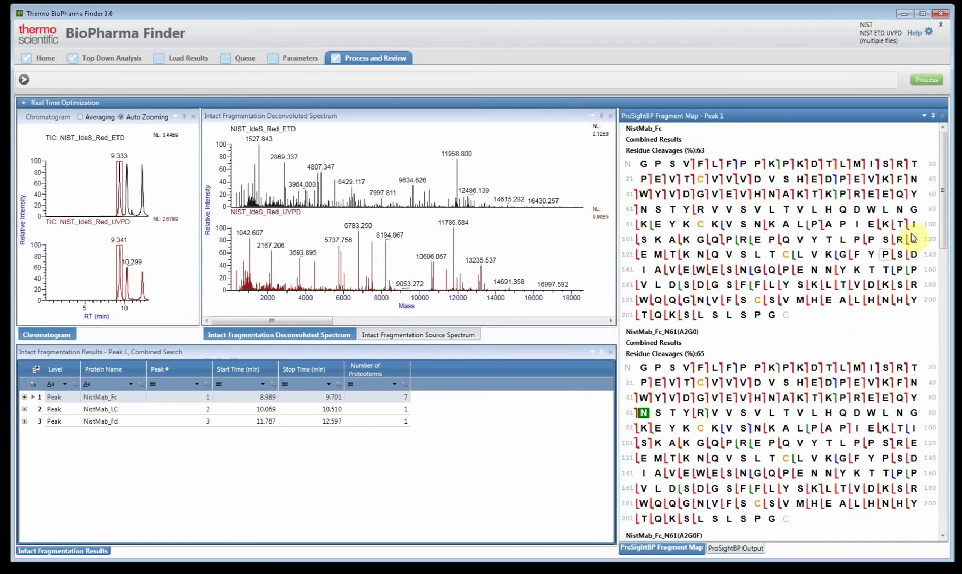
{"action": "left_click", "coordinate": [945, 234]}
{"action": "left_click_drag", "start_coordinate": [945, 234], "coordinate": [945, 290]}
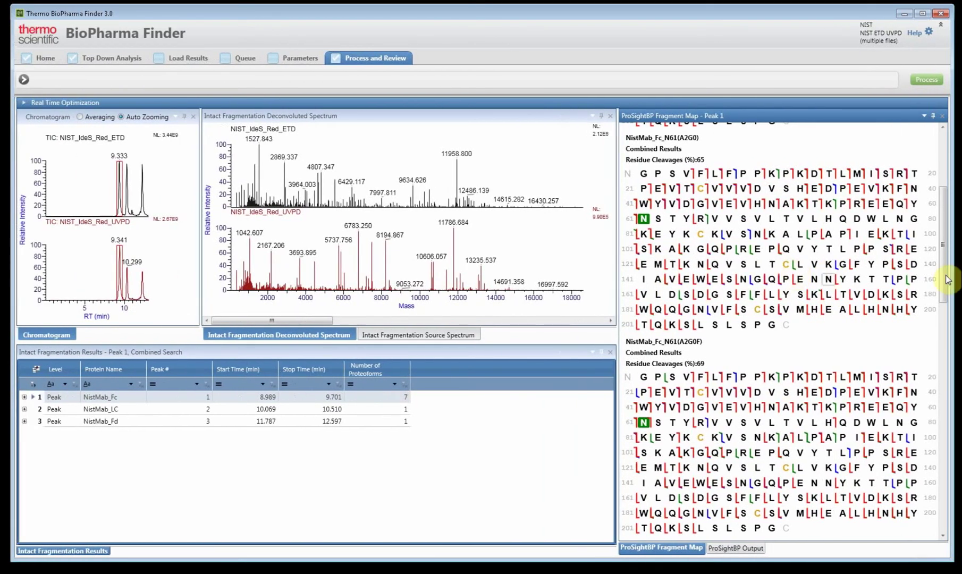
{"action": "left_click_drag", "start_coordinate": [945, 268], "coordinate": [947, 329]}
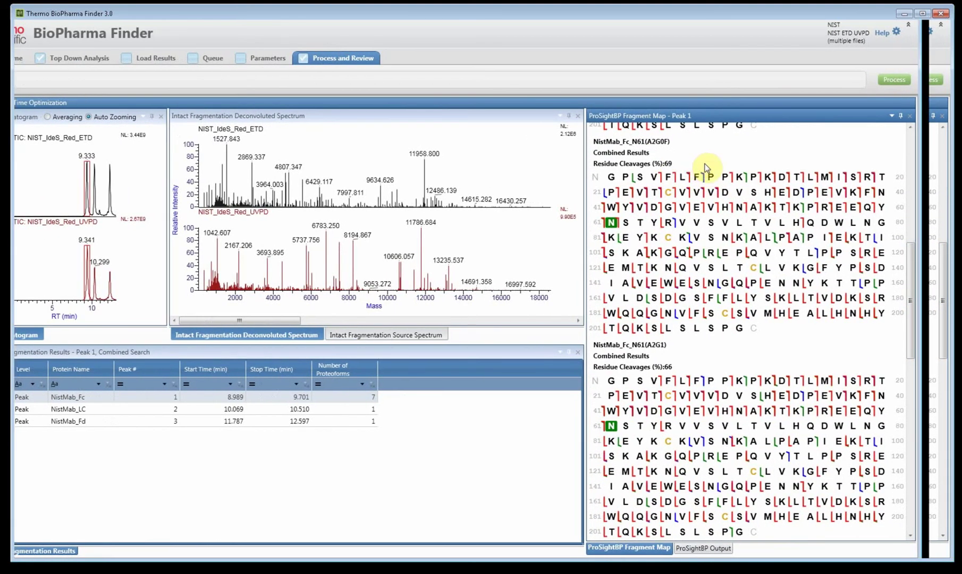
{"action": "left_click_drag", "start_coordinate": [944, 298], "coordinate": [947, 385]}
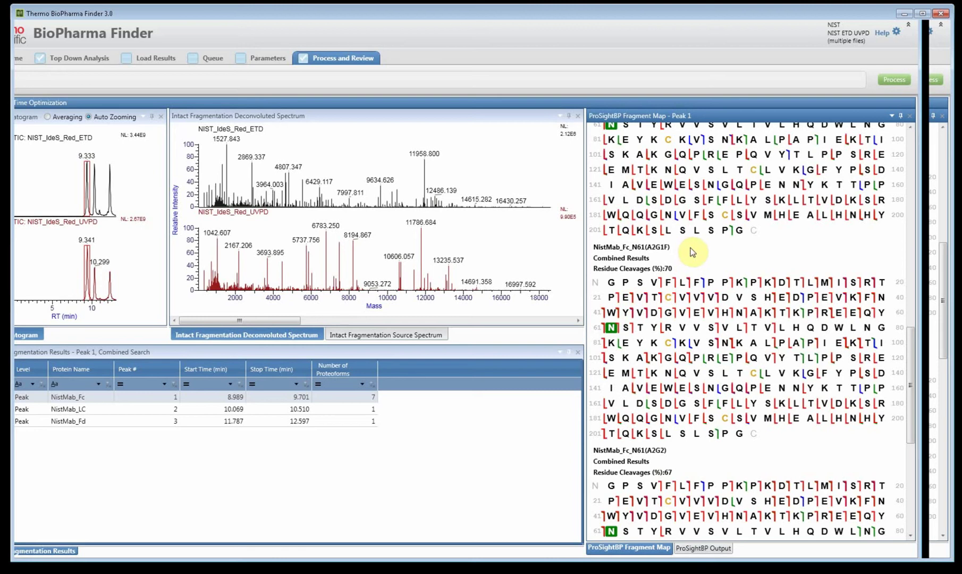
{"action": "left_click", "coordinate": [24, 398]}
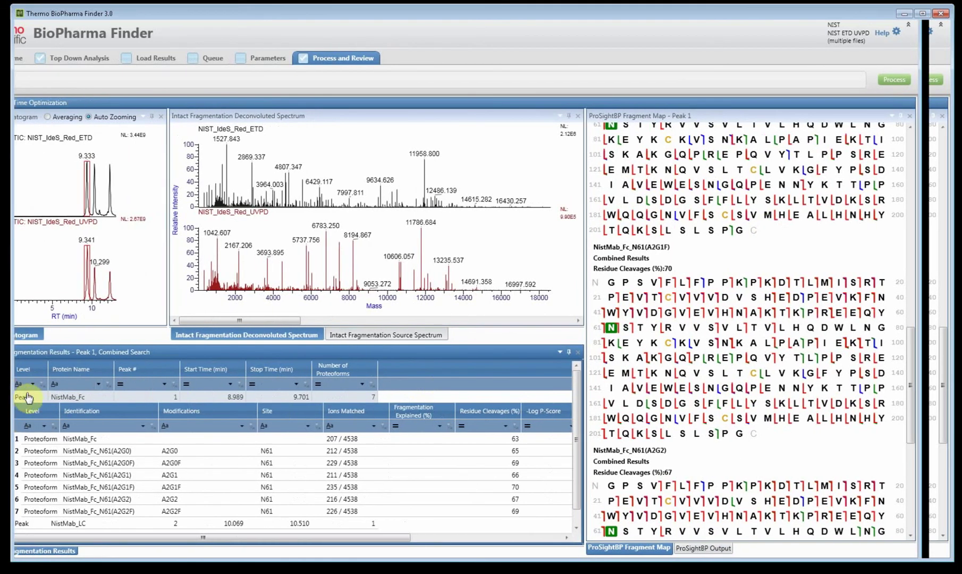
- Collapse the NistMab_Fc proteoform list and open the NistMab_LC peak's proteoform result
{"action": "left_click", "coordinate": [28, 398]}
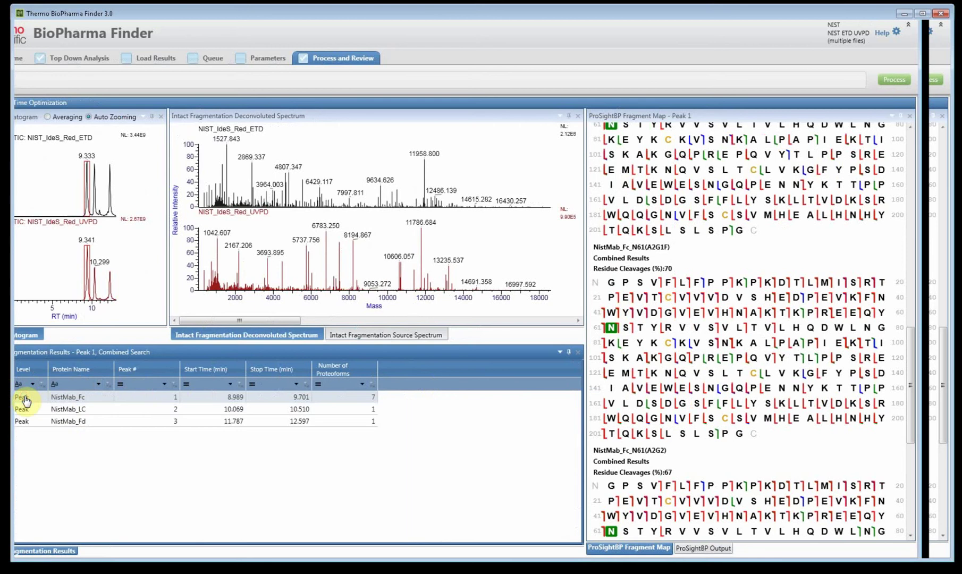
{"action": "left_click", "coordinate": [92, 409]}
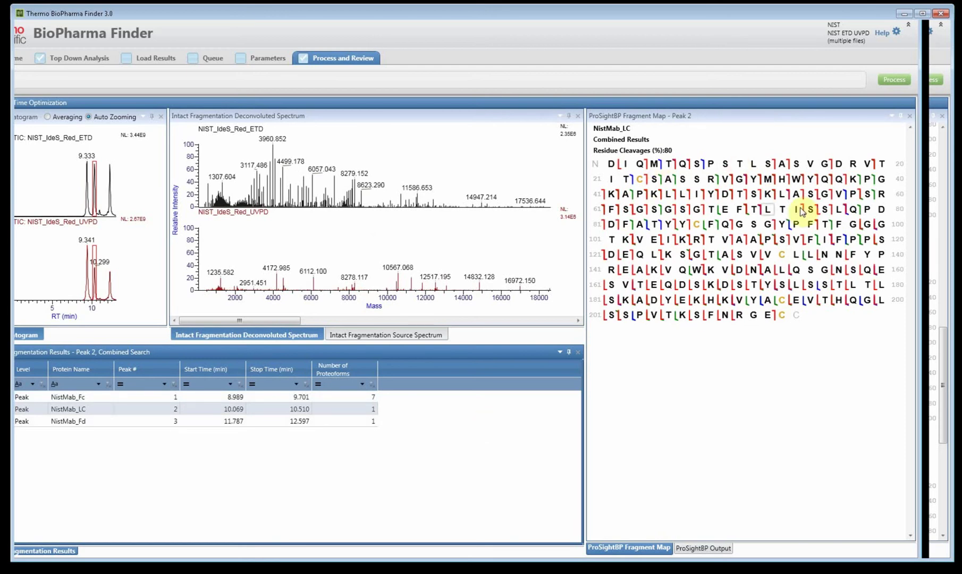
{"action": "left_click", "coordinate": [24, 409]}
{"action": "left_click", "coordinate": [80, 450]}
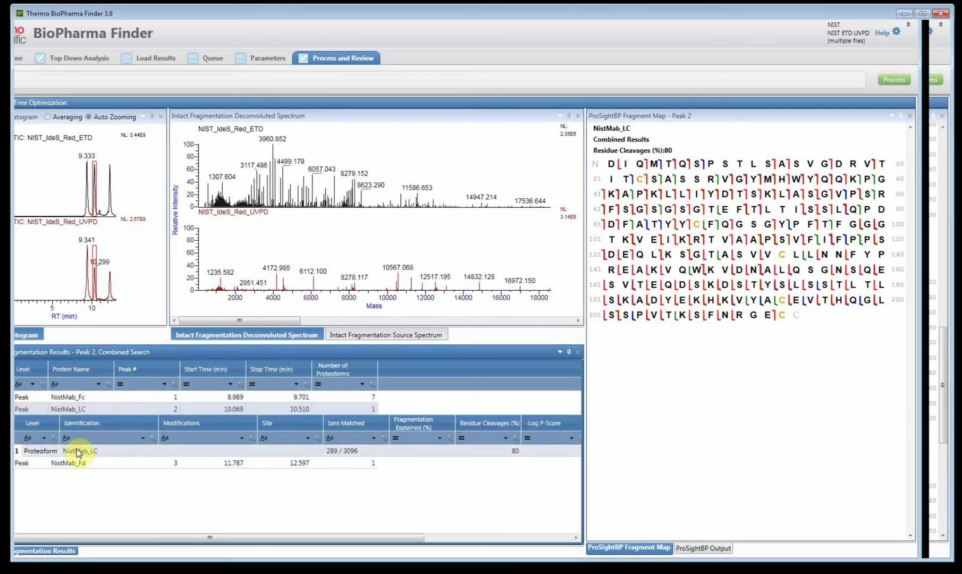
- Compare the ETD and UVPD raw-file results, ending on ETD's 61% cleavage map, then collapse the rows
{"action": "left_click", "coordinate": [35, 453]}
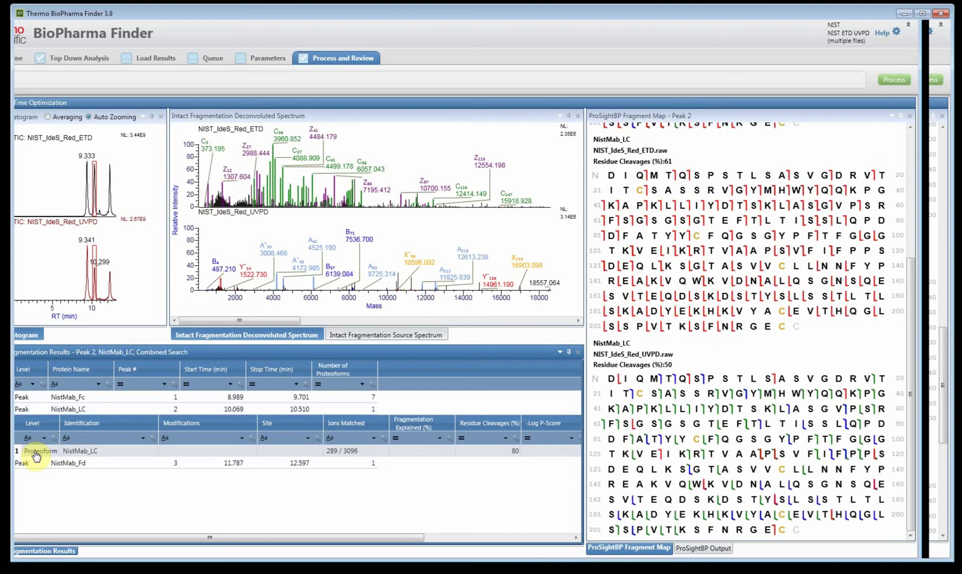
{"action": "left_click", "coordinate": [36, 454]}
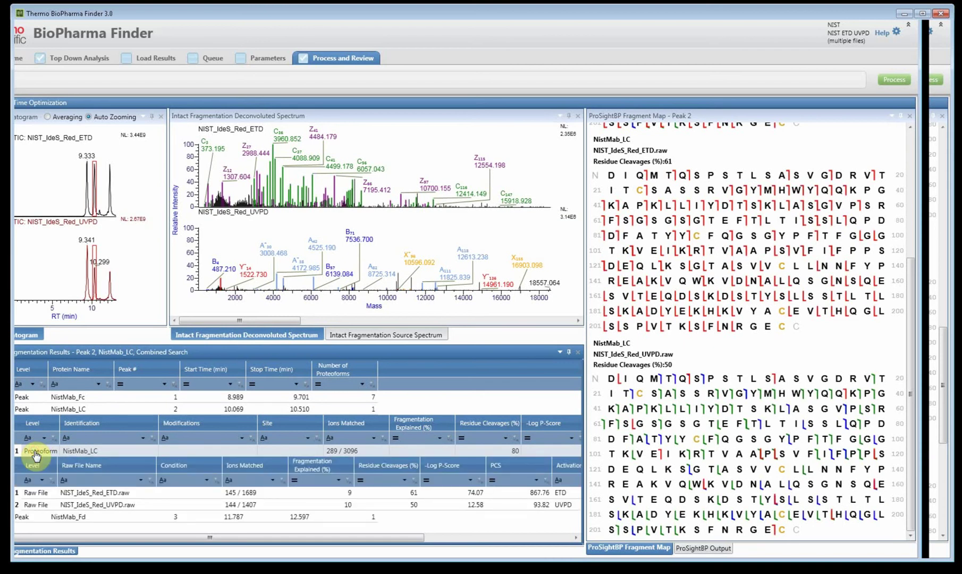
{"action": "left_click", "coordinate": [65, 493]}
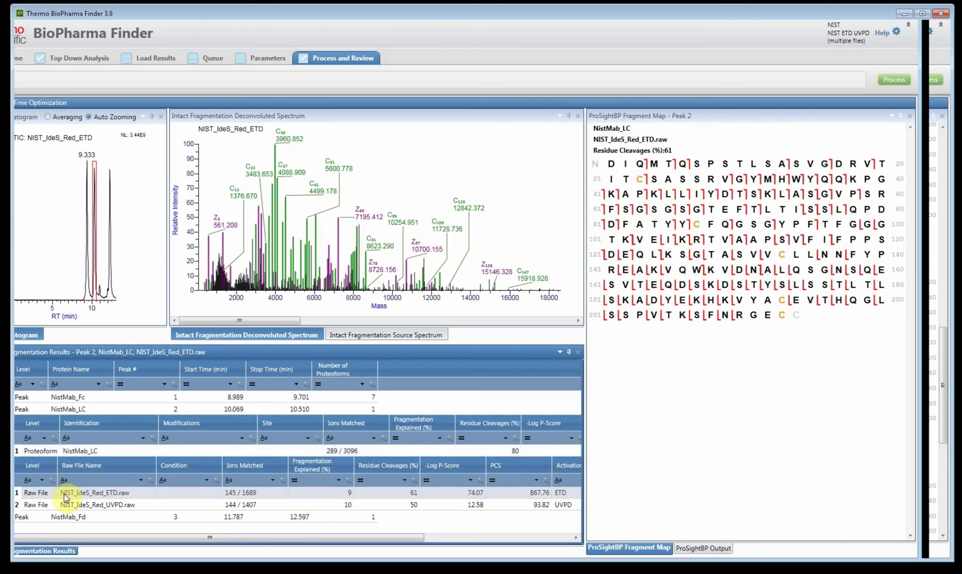
{"action": "left_click", "coordinate": [148, 506]}
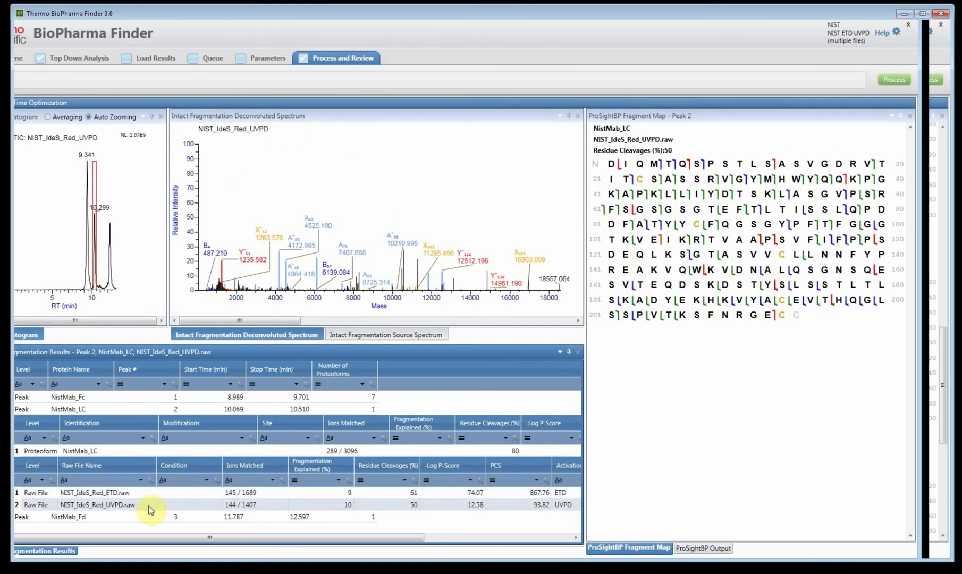
{"action": "left_click", "coordinate": [143, 496]}
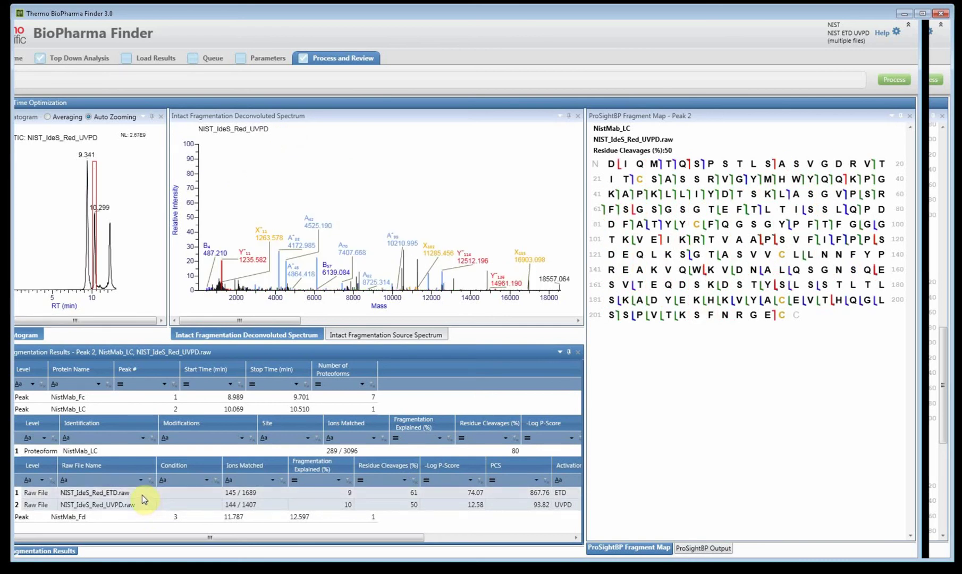
{"action": "left_click", "coordinate": [36, 453]}
{"action": "left_click", "coordinate": [24, 410]}
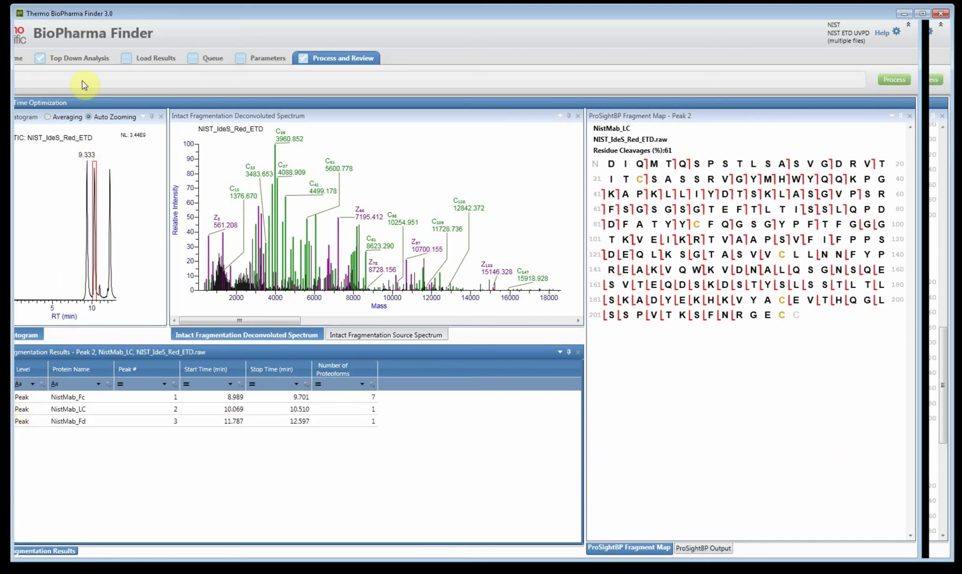
- Expand Real Time Optimization and change Peak 1's abundance threshold from 0.00 to 1
{"action": "left_click", "coordinate": [60, 102]}
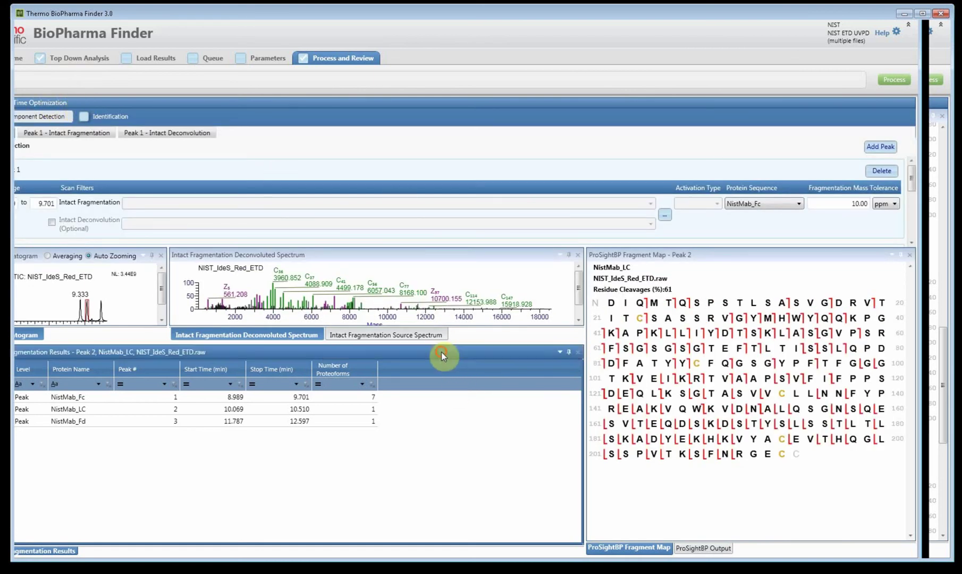
{"action": "left_click_drag", "start_coordinate": [440, 345], "coordinate": [449, 460]}
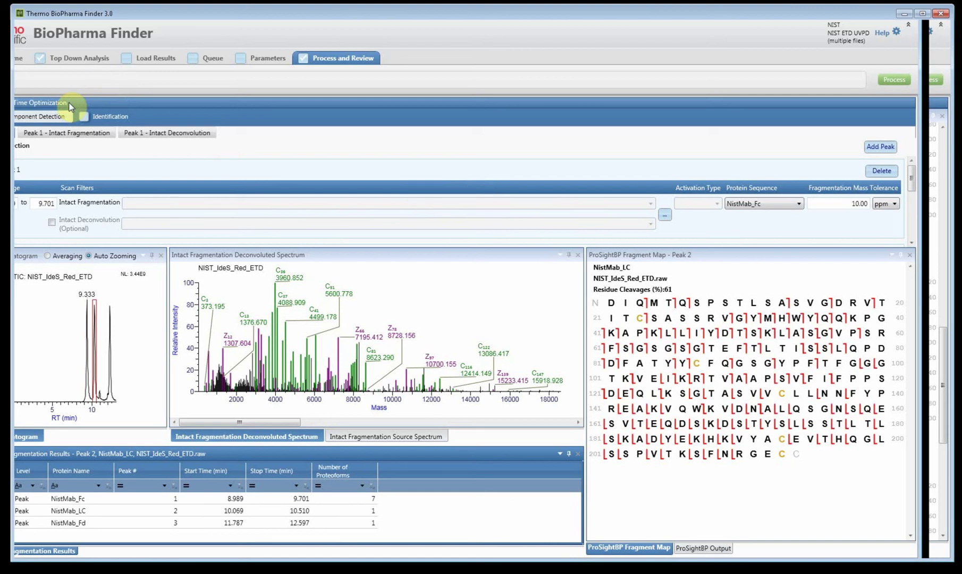
{"action": "left_click", "coordinate": [85, 137]}
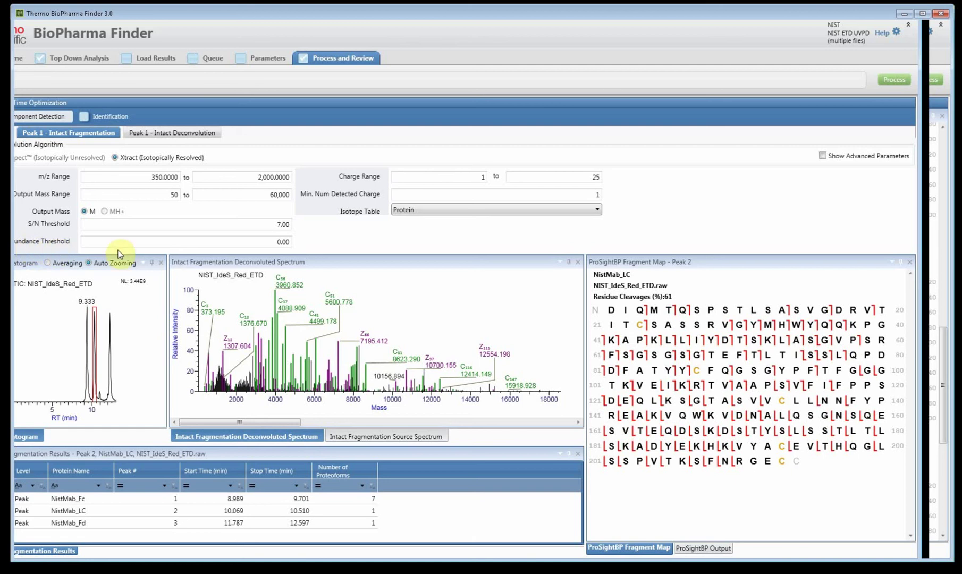
{"action": "left_click", "coordinate": [291, 242]}
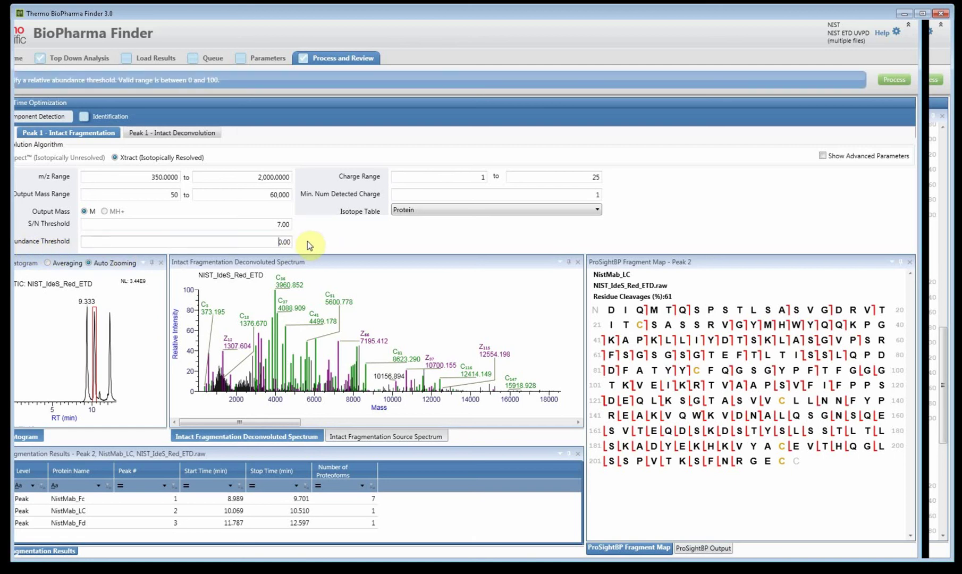
{"action": "key", "text": "Home"}
{"action": "key", "text": "shift+Right"}
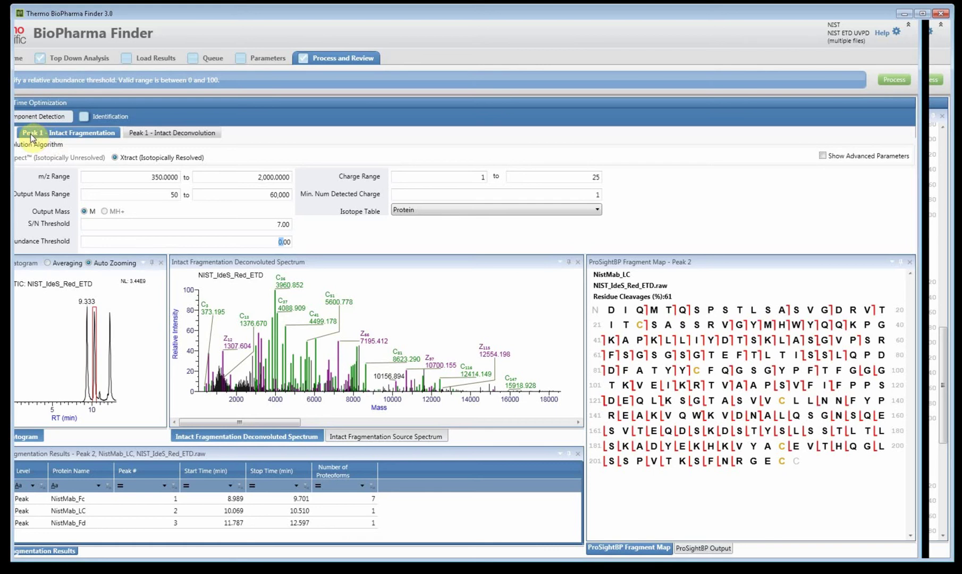
{"action": "left_click", "coordinate": [30, 137]}
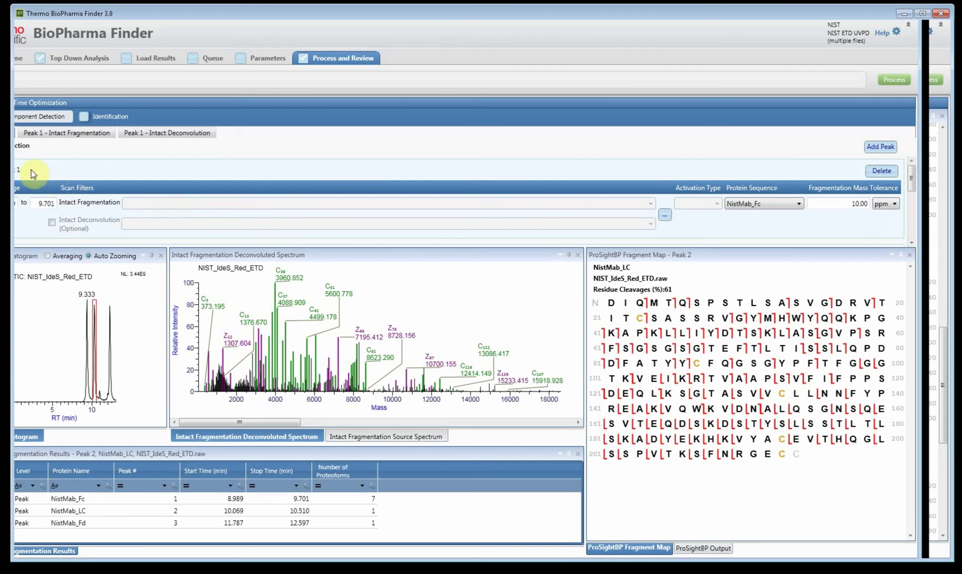
{"action": "left_click", "coordinate": [75, 133]}
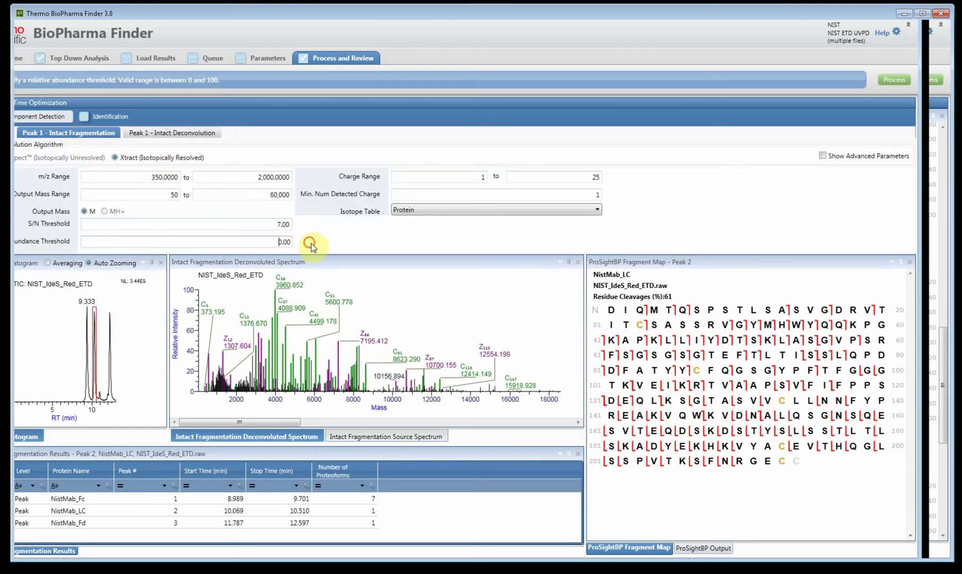
{"action": "type", "text": "1"}
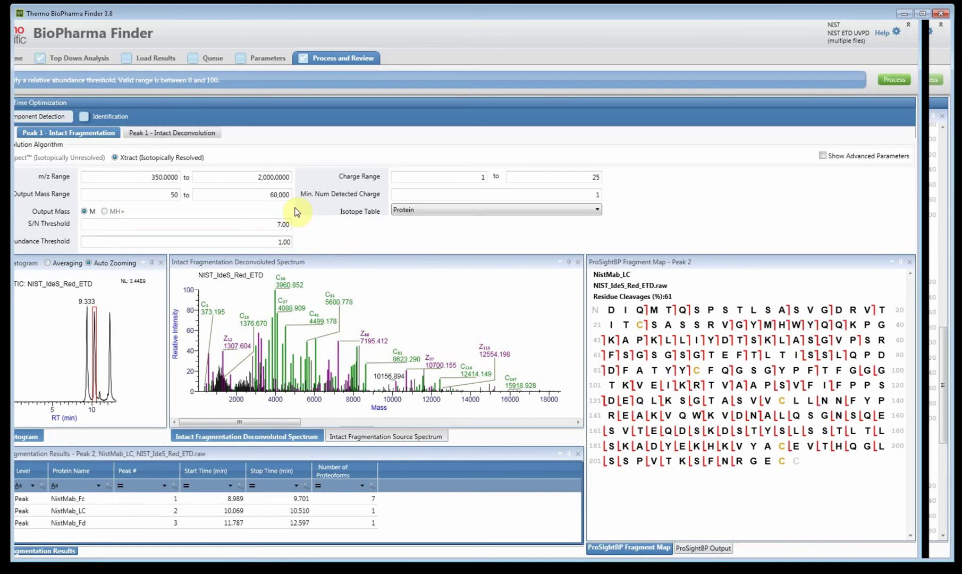
{"action": "left_click", "coordinate": [30, 135]}
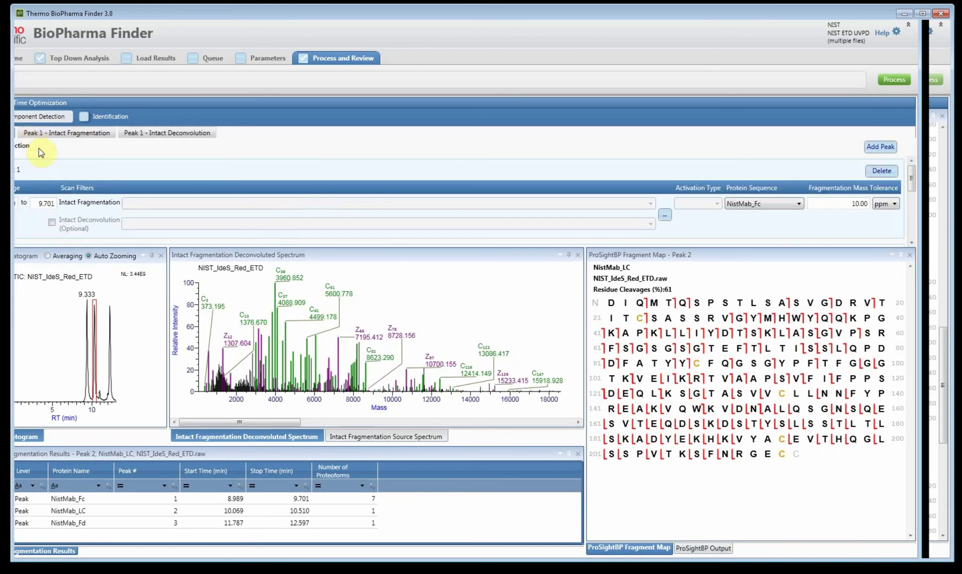
{"action": "left_click", "coordinate": [47, 176]}
- Set Peak 2's Intact Fragmentation abundance threshold to 1.0
{"action": "left_click", "coordinate": [43, 199]}
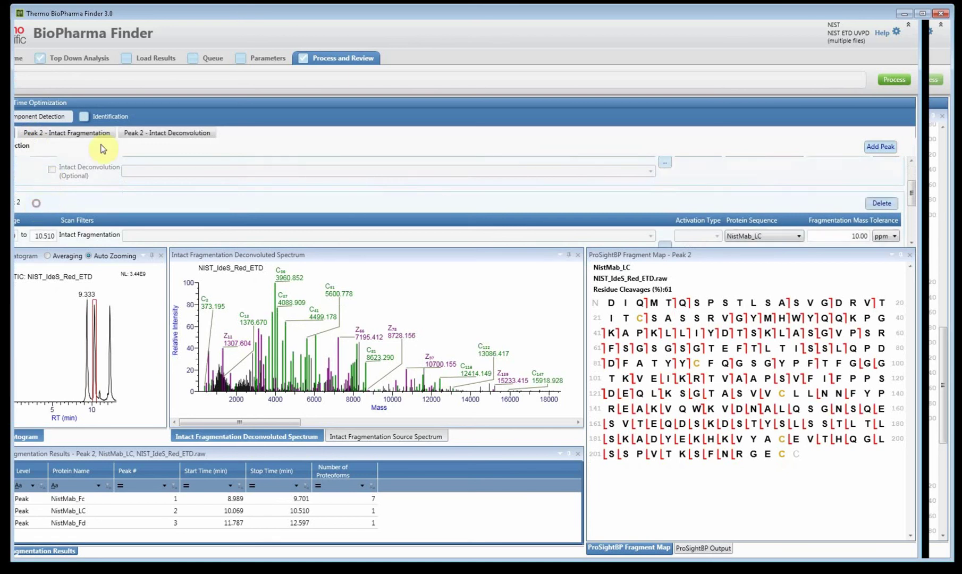
{"action": "left_click", "coordinate": [67, 133]}
{"action": "left_click", "coordinate": [303, 242]}
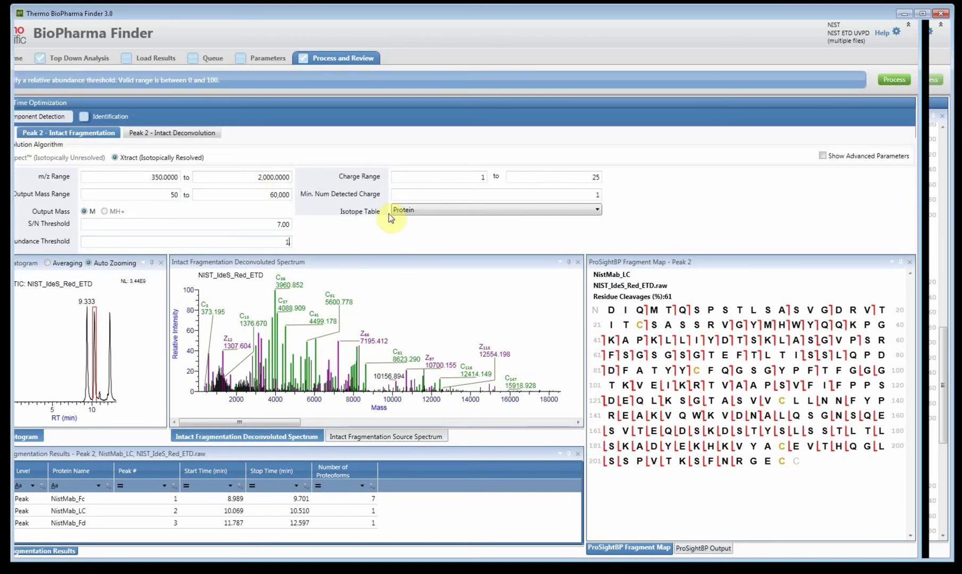
{"action": "type", "text": "1.0"}
{"action": "left_click", "coordinate": [47, 118]}
- Set Peak 3's Intact Fragmentation abundance threshold to 1.0
{"action": "left_click", "coordinate": [60, 215]}
{"action": "left_click", "coordinate": [70, 134]}
{"action": "left_click", "coordinate": [302, 238]}
{"action": "type", "text": "1.0"}
{"action": "left_click", "coordinate": [38, 118]}
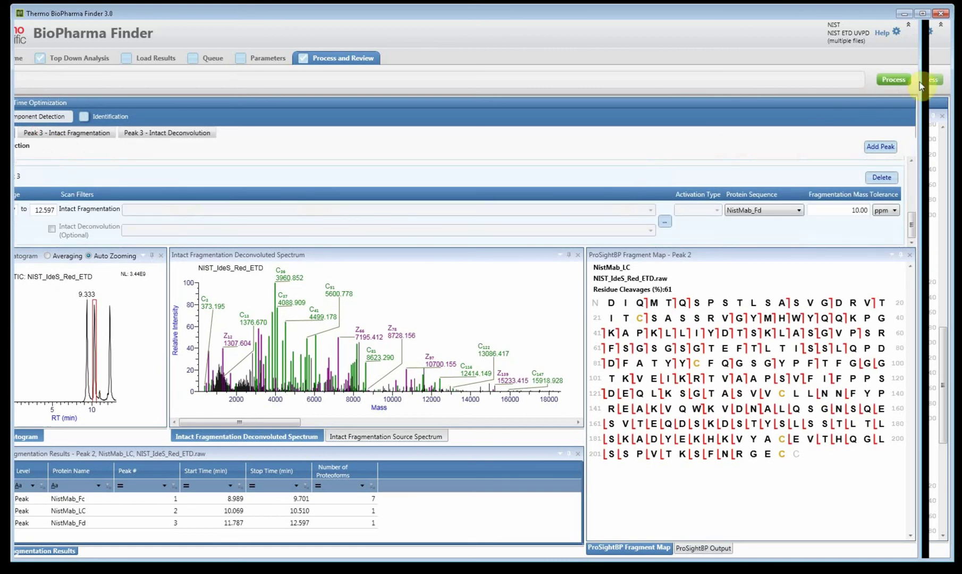
- Append 'Threshold 1.0' to the experiment name and processing method name, then submit the reprocess
{"action": "left_click", "coordinate": [922, 80]}
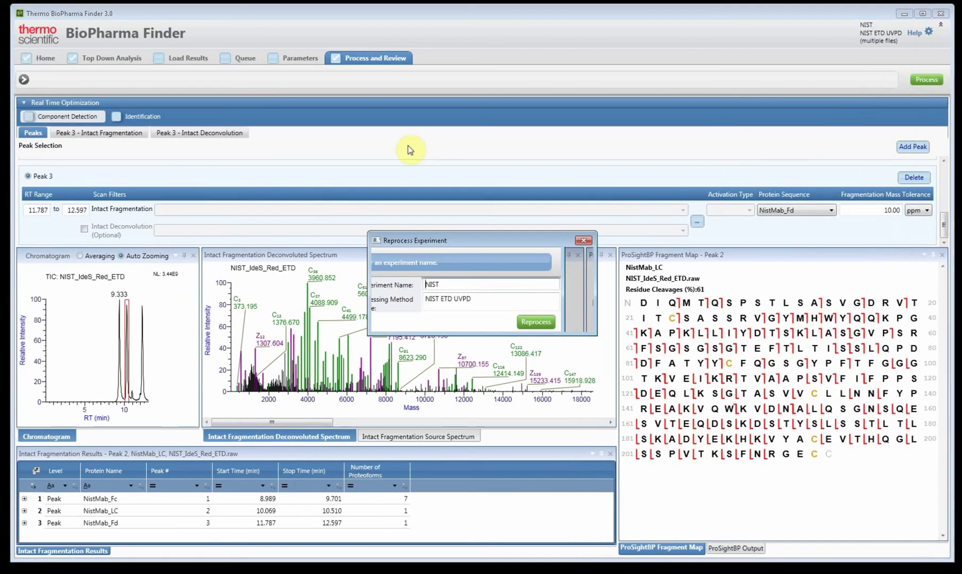
{"action": "left_click", "coordinate": [483, 284]}
{"action": "type", "text": "Threshold 1.0"}
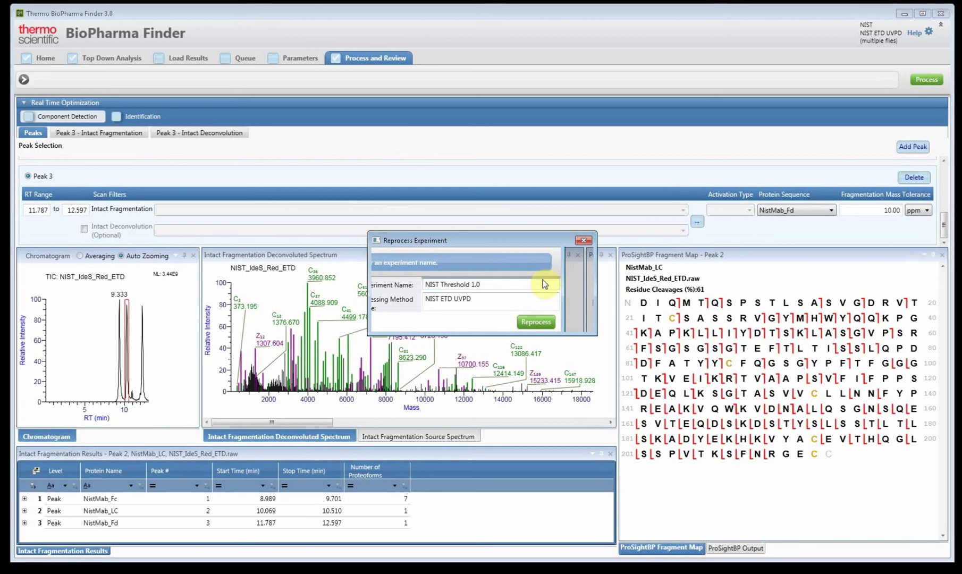
{"action": "left_click", "coordinate": [525, 282]}
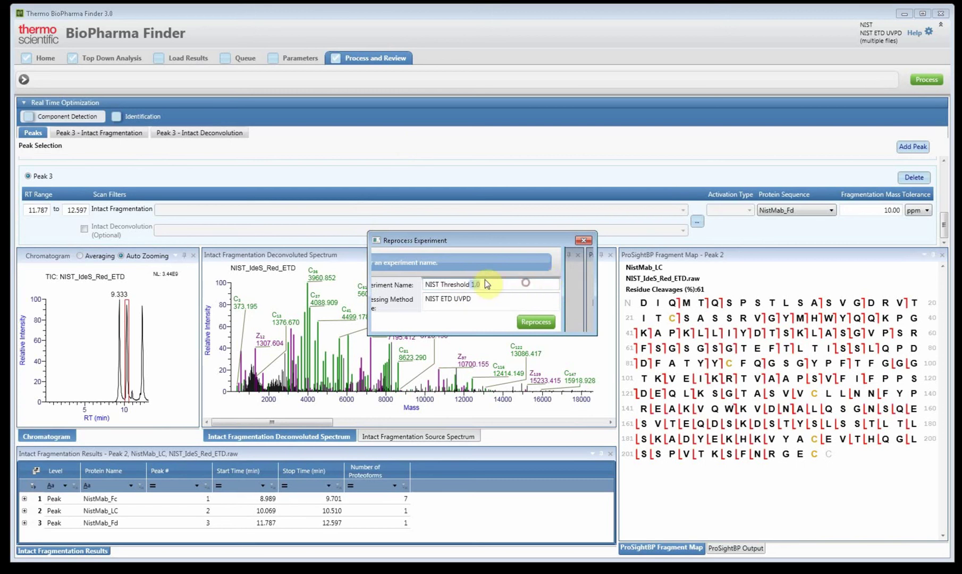
{"action": "left_click", "coordinate": [512, 297]}
{"action": "type", "text": "Threshold 1.0"}
{"action": "left_click", "coordinate": [563, 320]}
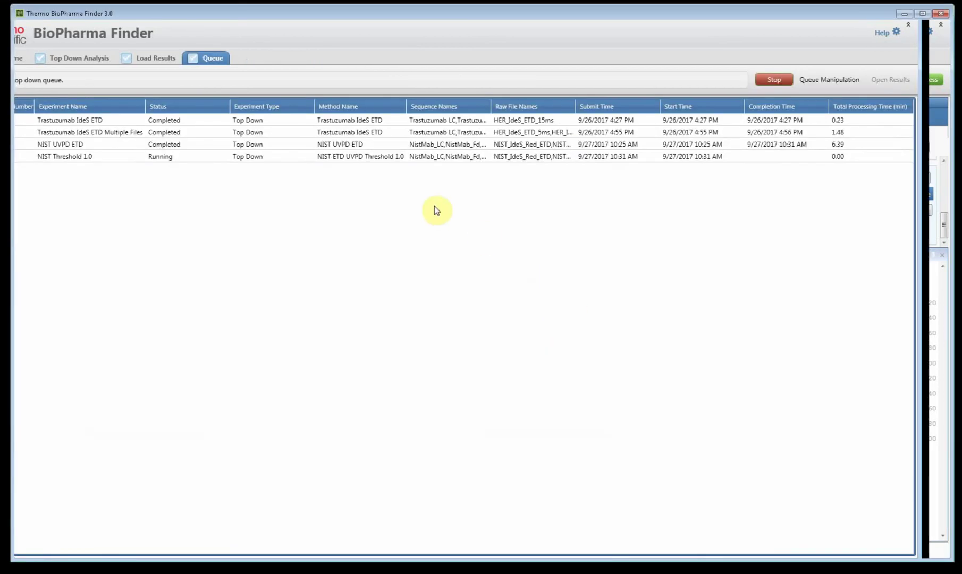
- Select the completed NIST UVPD ETD job in the top-down queue to check its status
{"action": "left_click", "coordinate": [871, 144]}
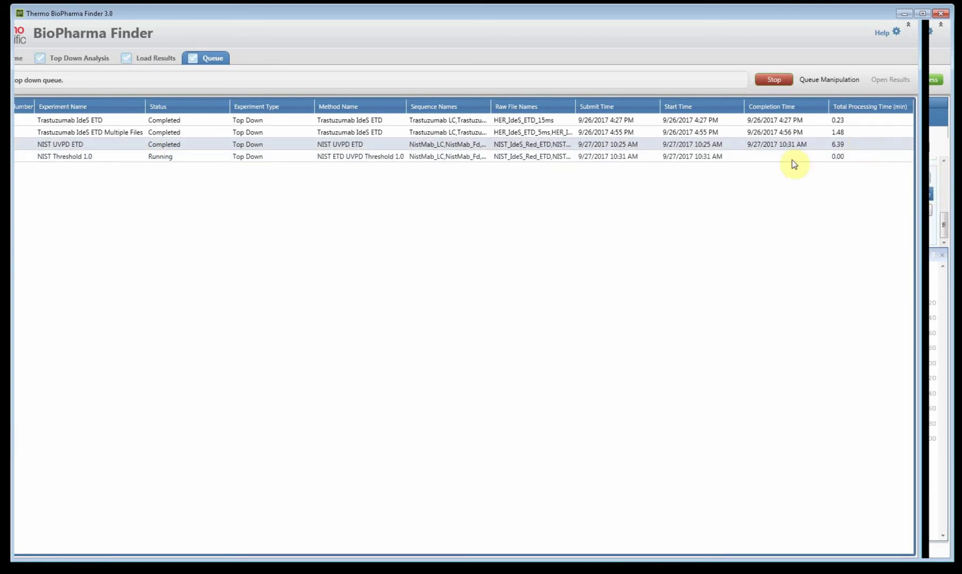